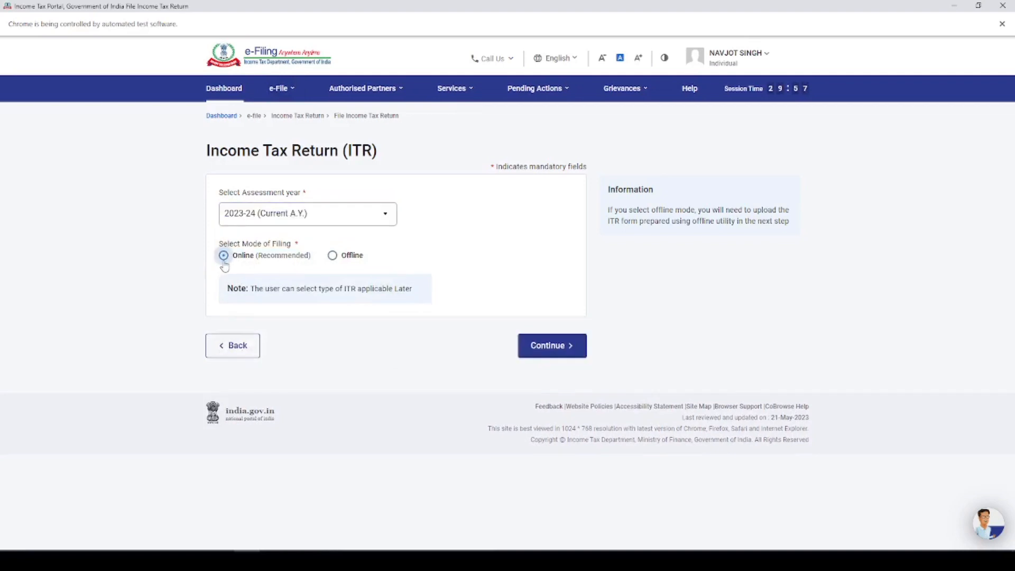
# Step: Choose online filing, start a new return instead of the draft, and select Individual status
pyautogui.click(550, 348)
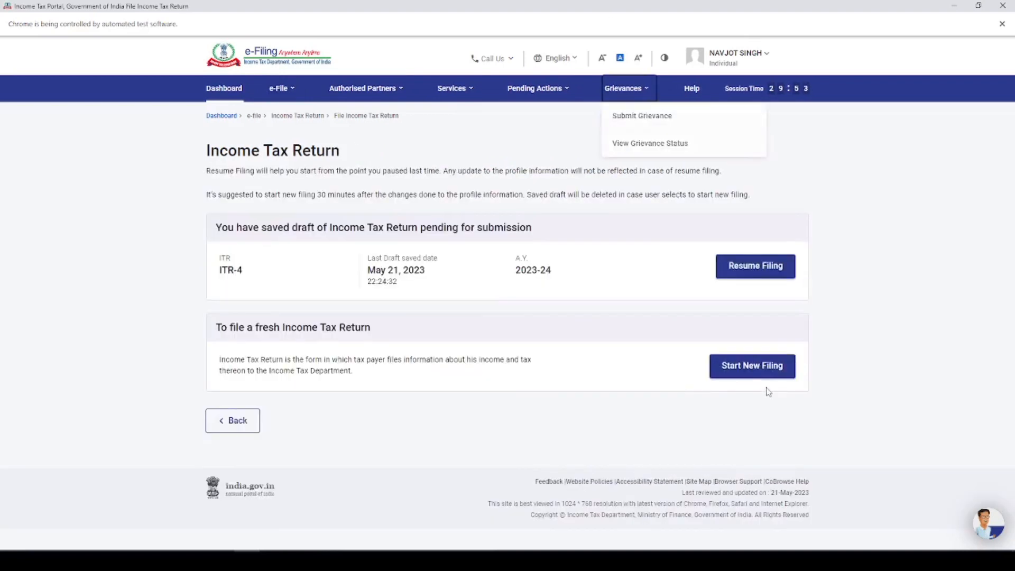
pyautogui.click(747, 371)
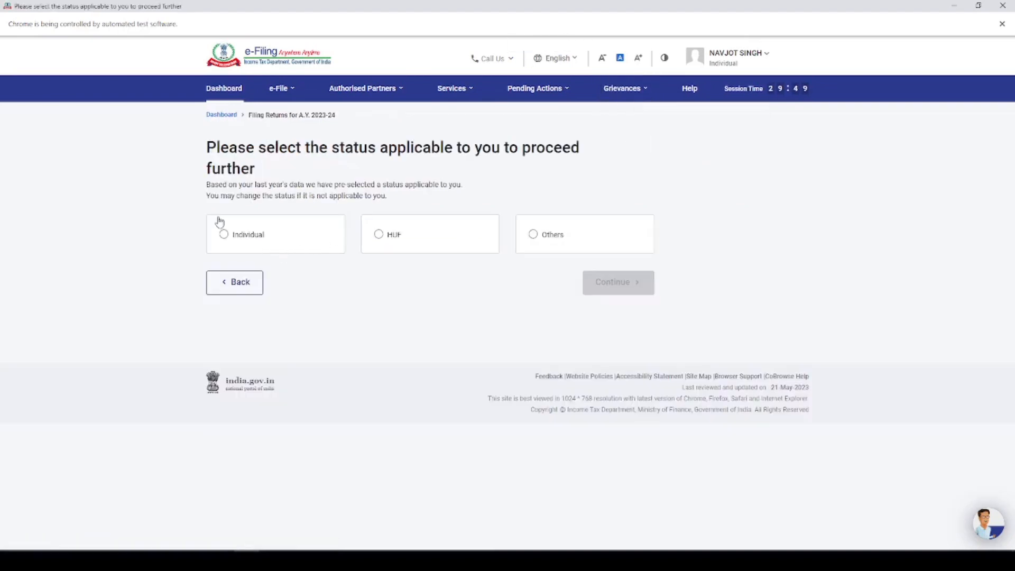
pyautogui.click(227, 235)
pyautogui.click(631, 285)
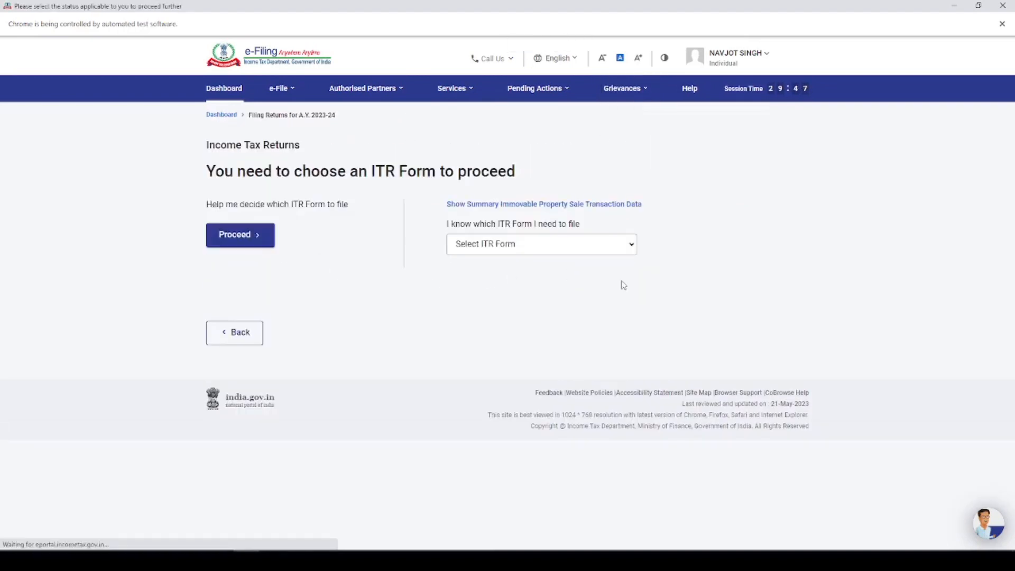
# Step: Select ITR-4 from the form list and proceed with it
pyautogui.click(563, 247)
pyautogui.click(487, 320)
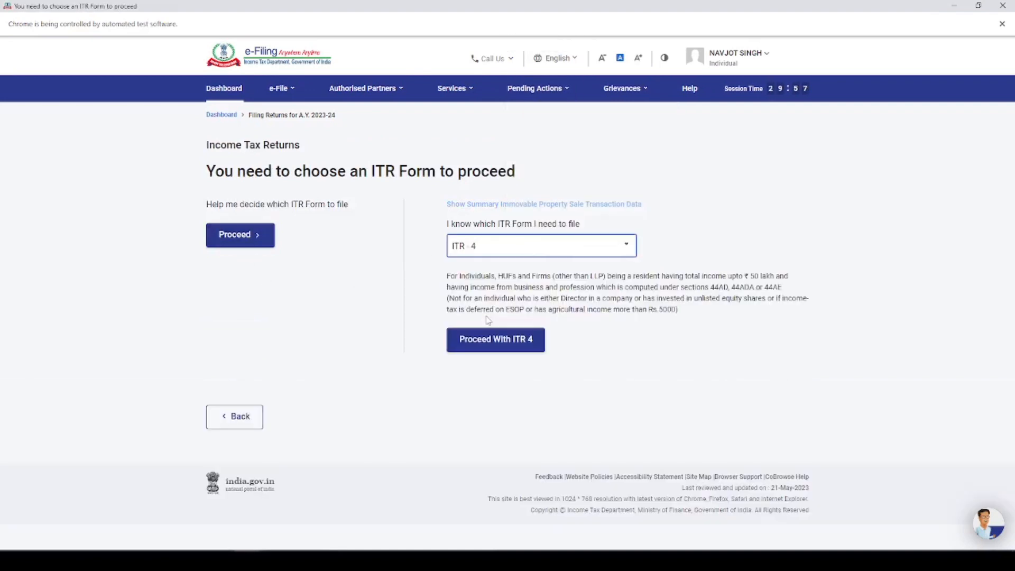
pyautogui.click(489, 344)
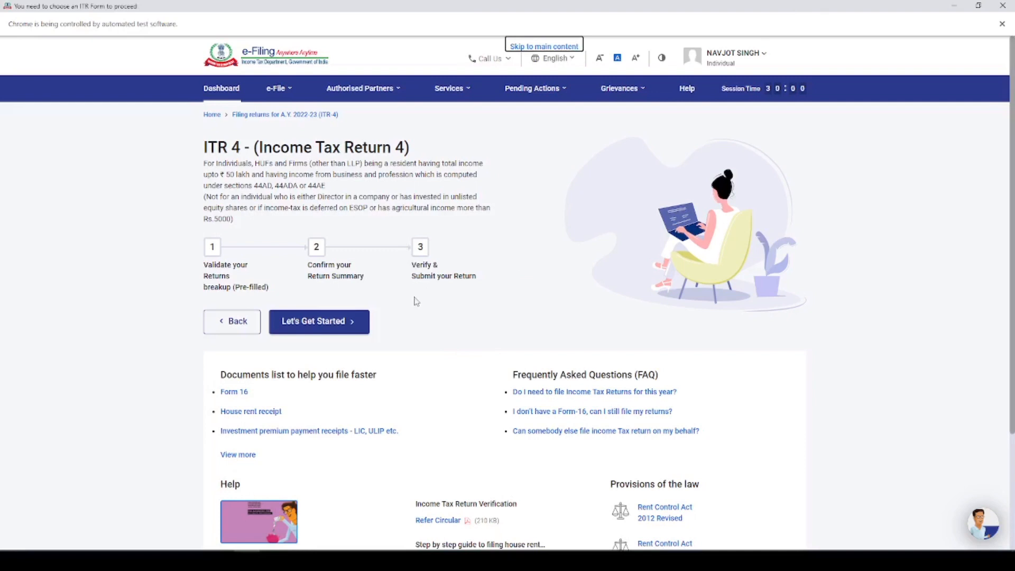
# Step: Give 'Taxable income is more than basic exemption limit' as the reason and acknowledge the pre-filled notice
pyautogui.click(324, 322)
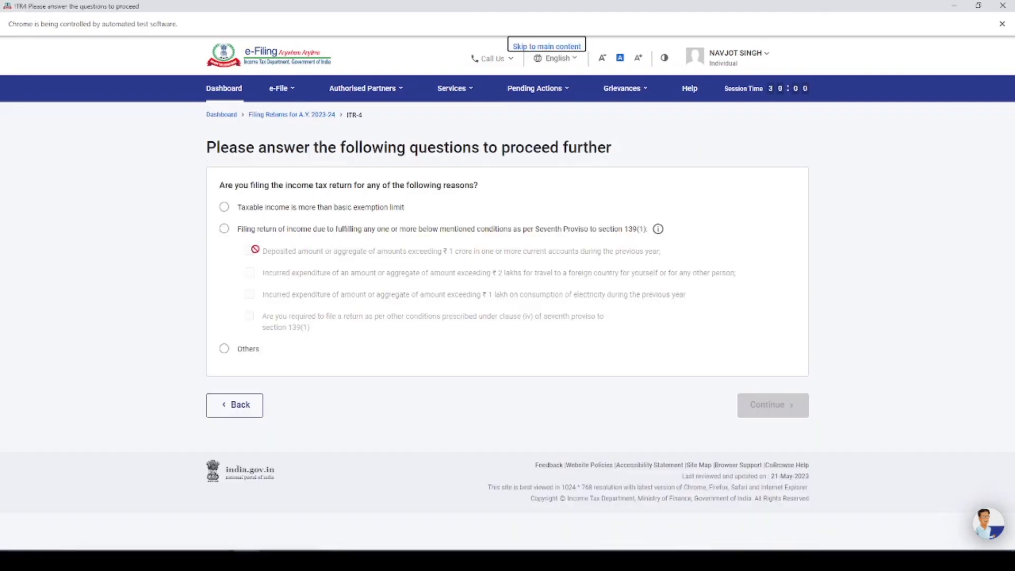
pyautogui.click(224, 207)
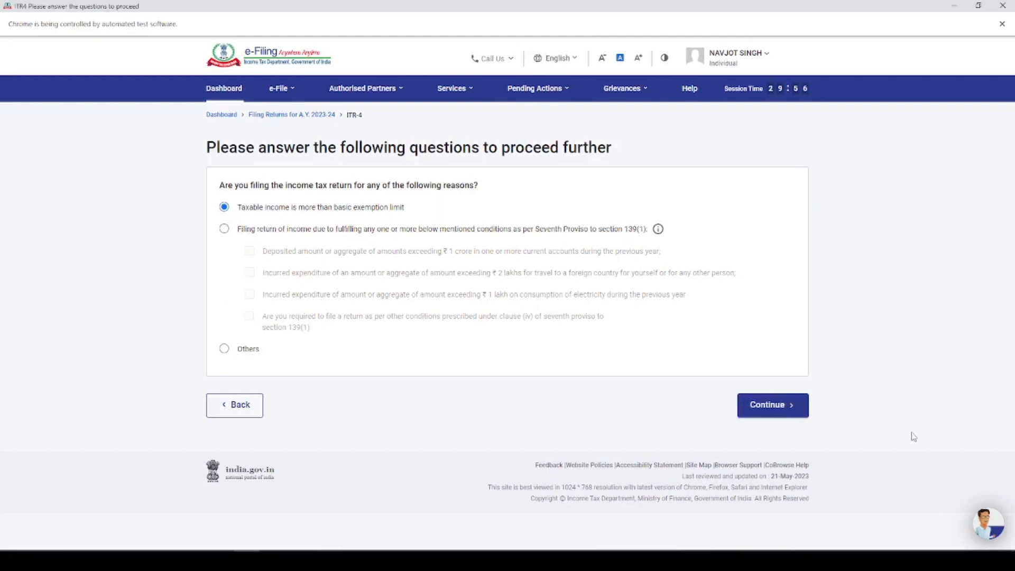
pyautogui.click(768, 406)
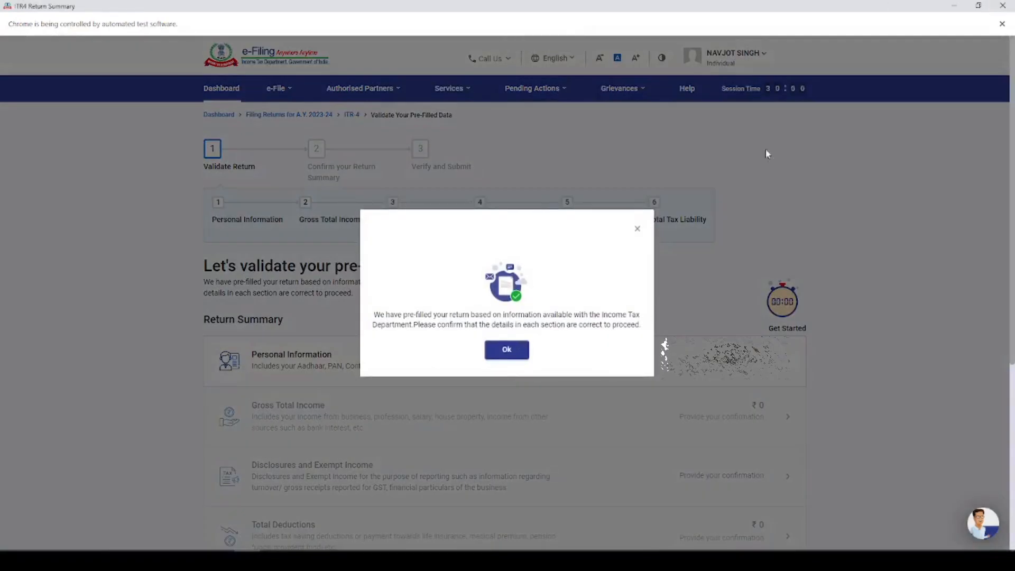
pyautogui.click(516, 343)
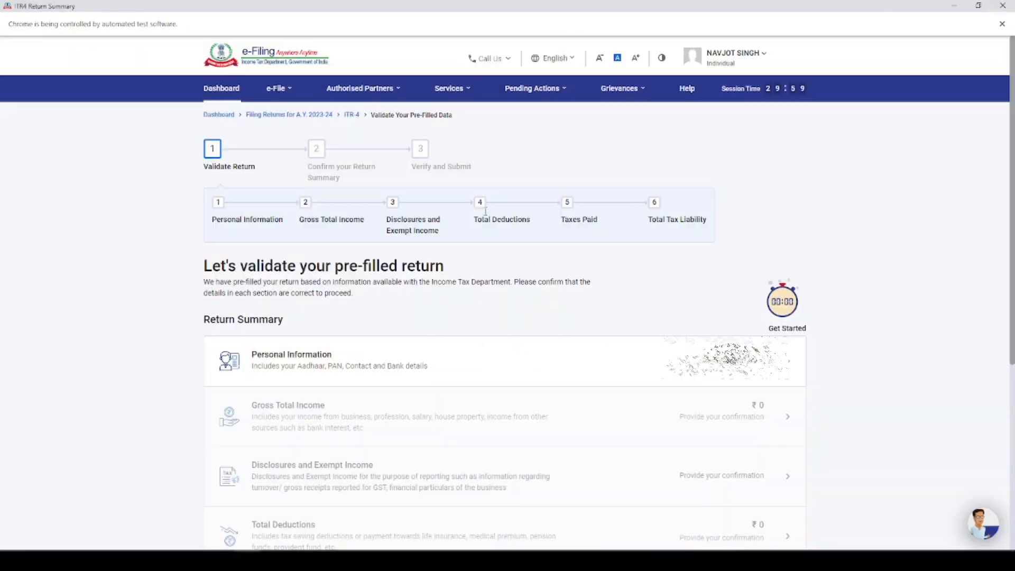
pyautogui.click(300, 366)
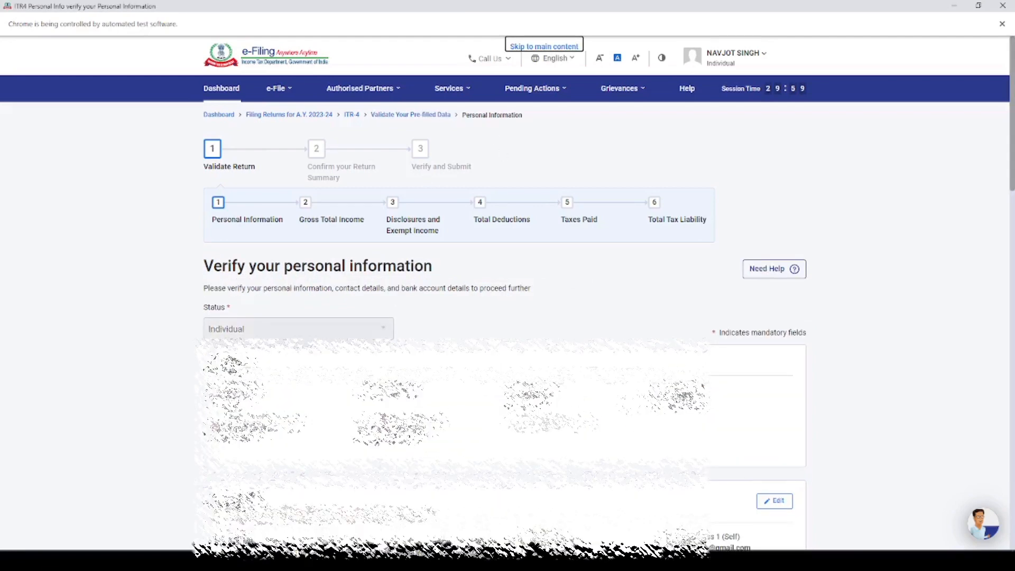
# Step: Set employment nature to Others, answer No to new tax regime and representative assessee, then confirm
pyautogui.scroll(-10, 492, 137)
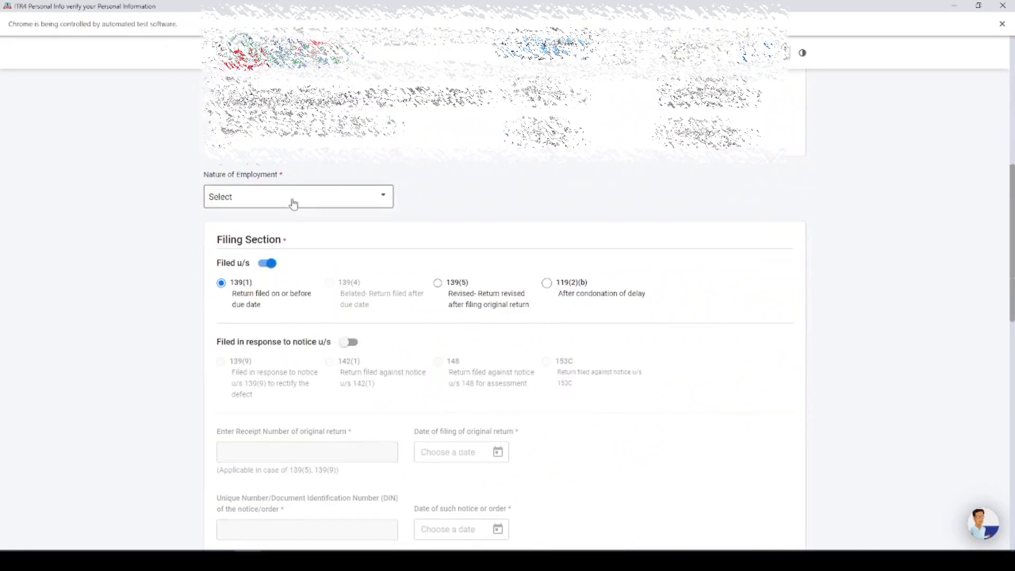
pyautogui.click(292, 195)
pyautogui.scroll(-3, 292, 247)
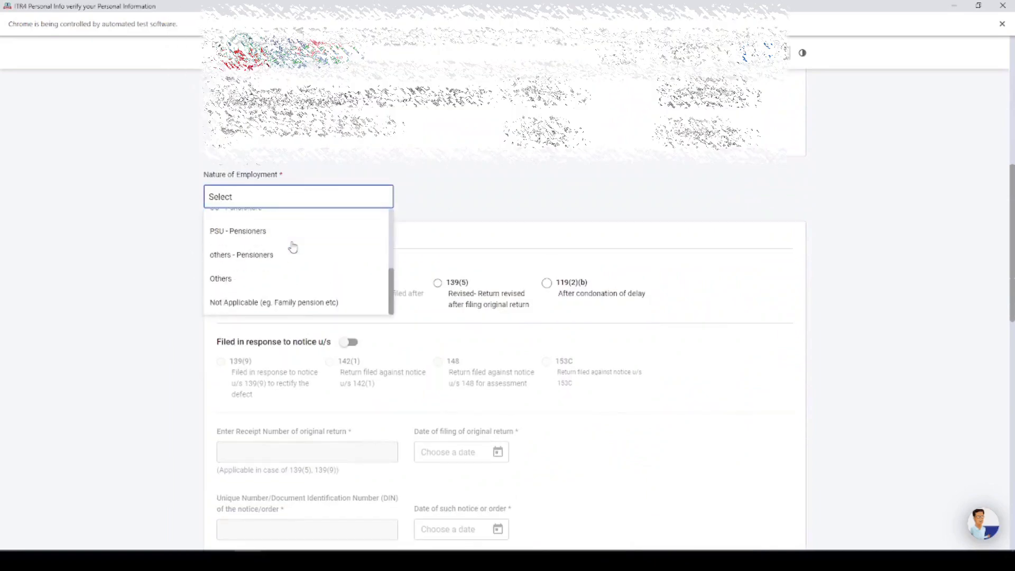
pyautogui.click(254, 282)
pyautogui.scroll(-7, 413, 205)
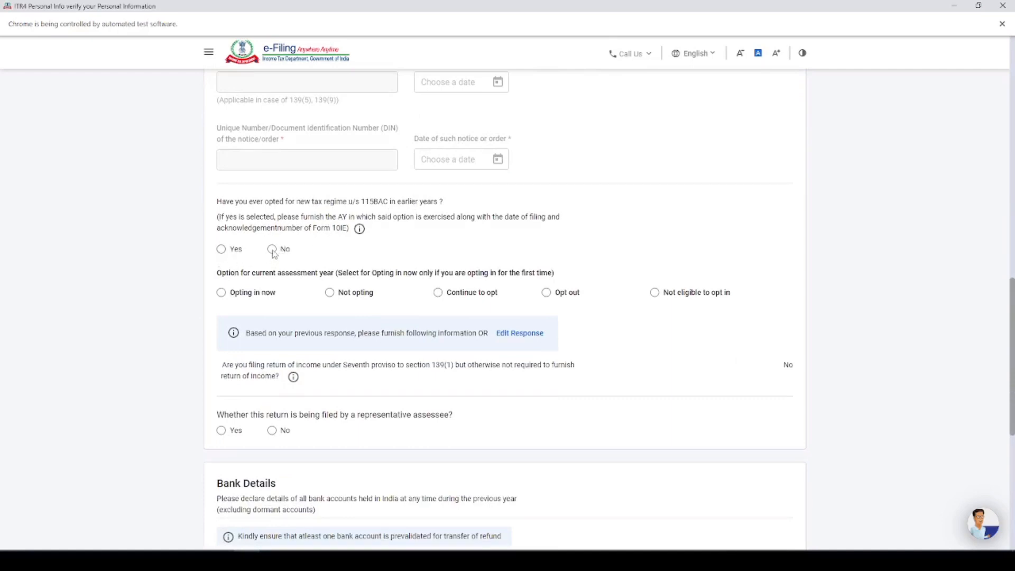
pyautogui.click(273, 250)
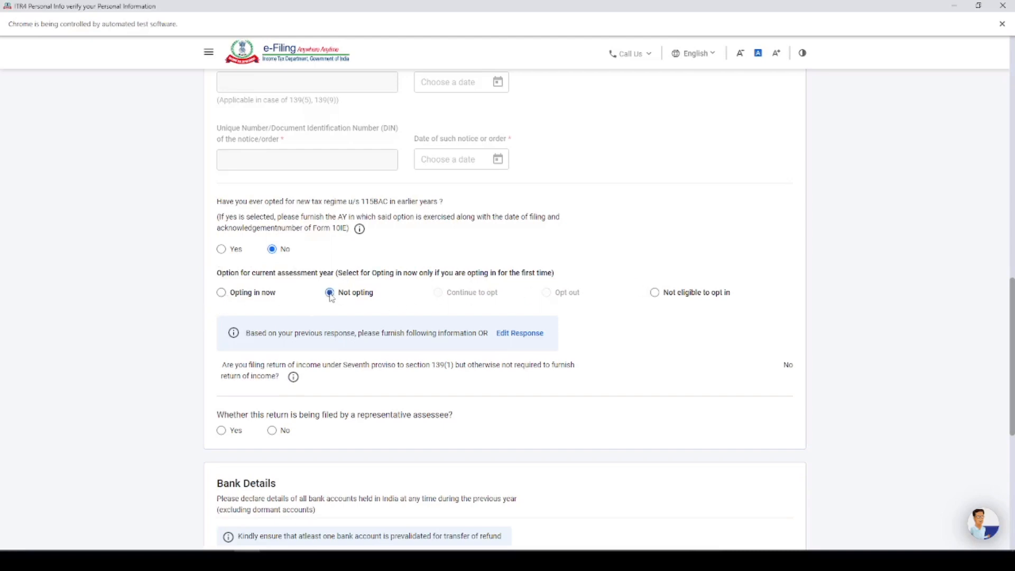
pyautogui.scroll(-3, 367, 293)
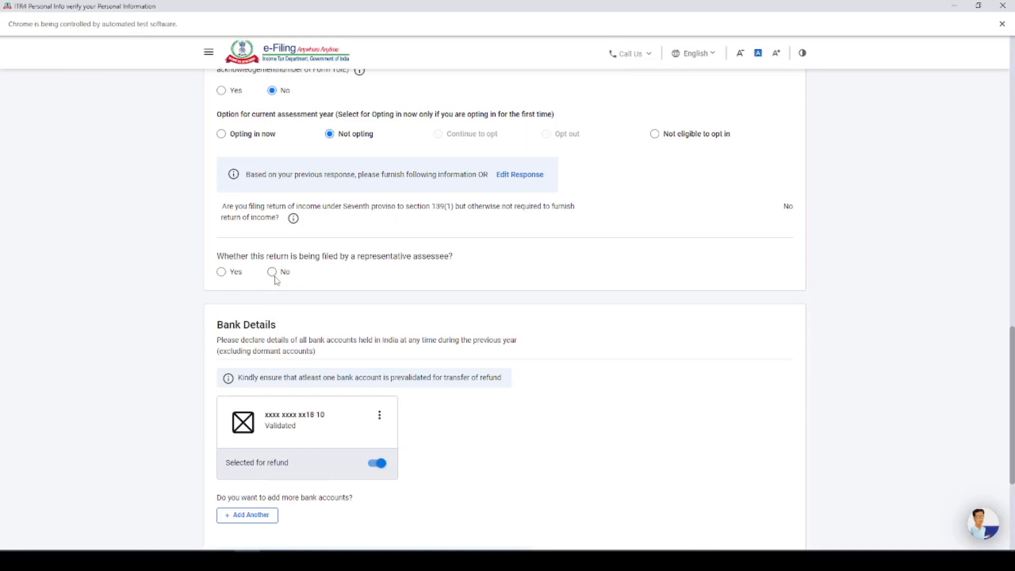
pyautogui.click(273, 272)
pyautogui.scroll(-3, 367, 269)
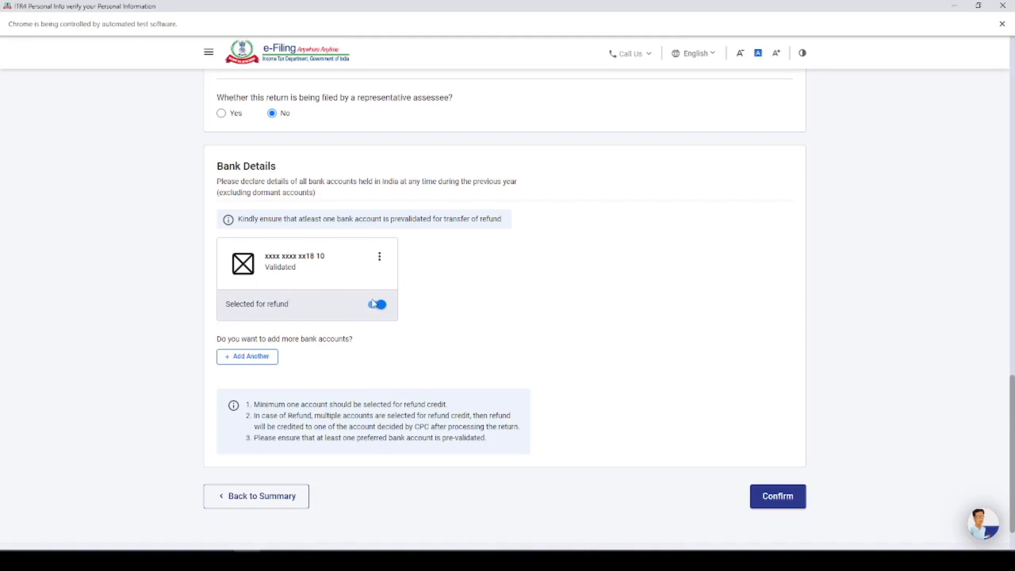
pyautogui.click(765, 496)
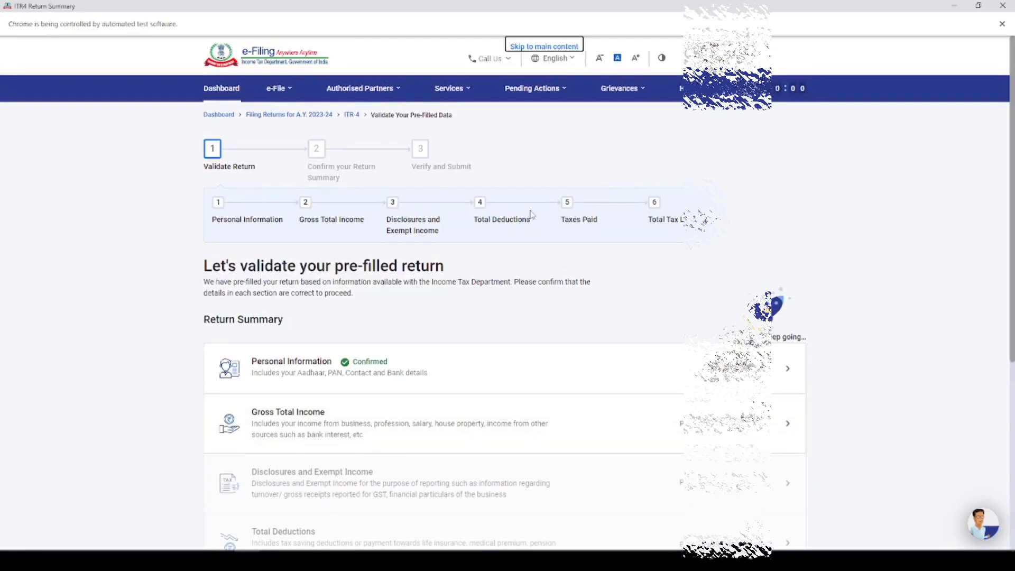
pyautogui.scroll(-3, 529, 210)
# Step: Skip the salary exemption questions in Gross Total Income and add business or profession income
pyautogui.click(300, 236)
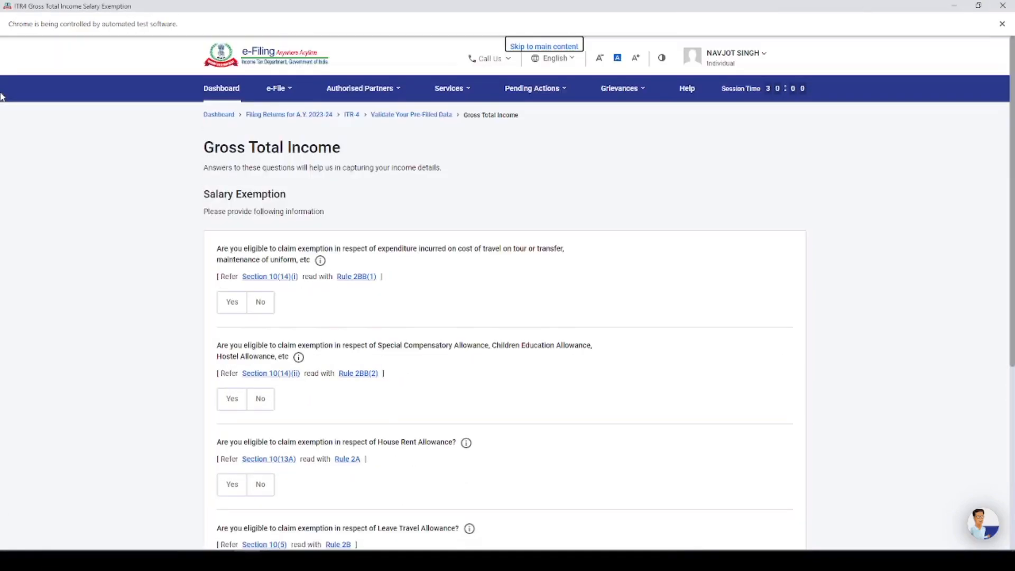
pyautogui.scroll(-5, 390, 267)
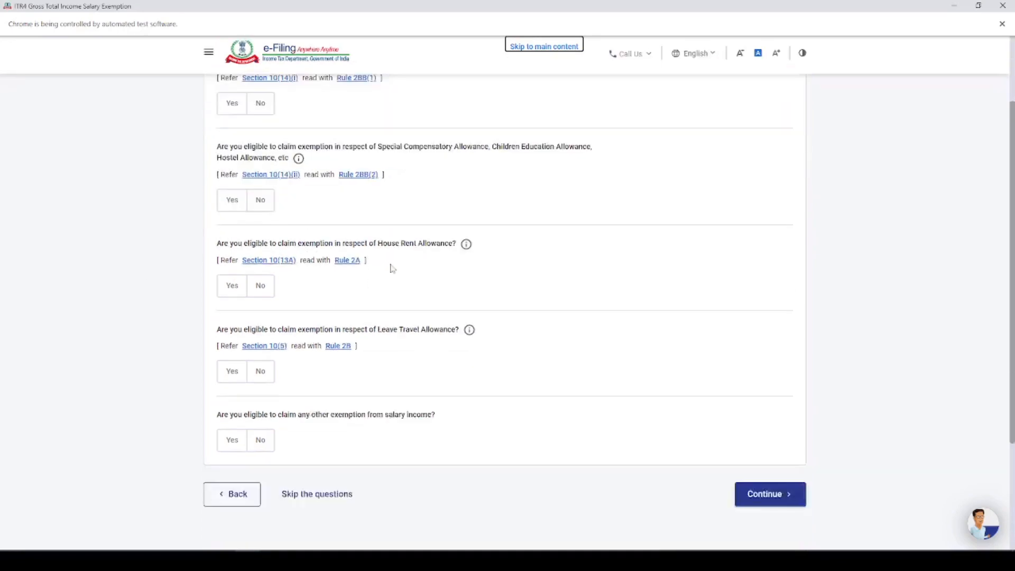
pyautogui.click(773, 408)
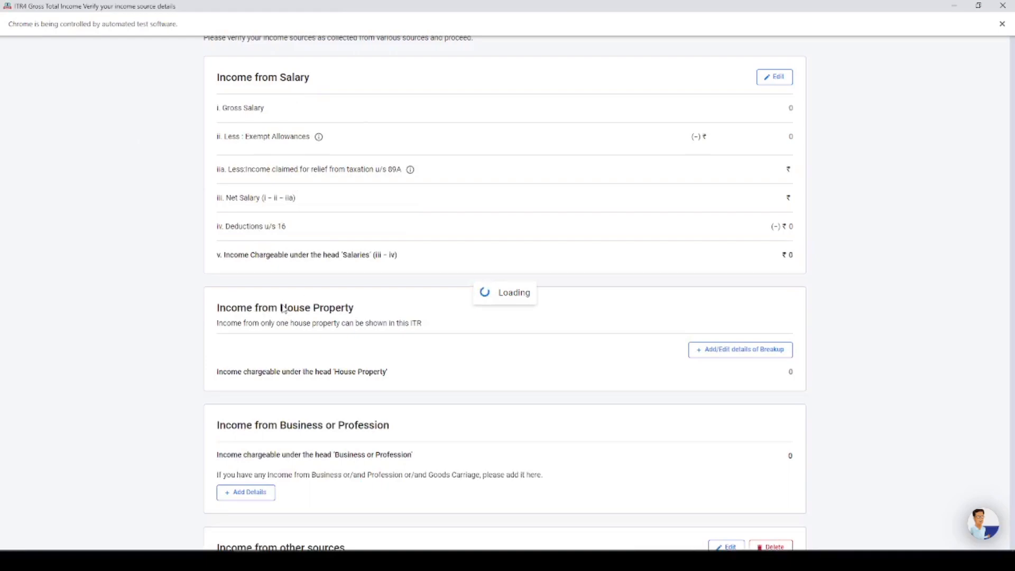
pyautogui.scroll(-6, 431, 293)
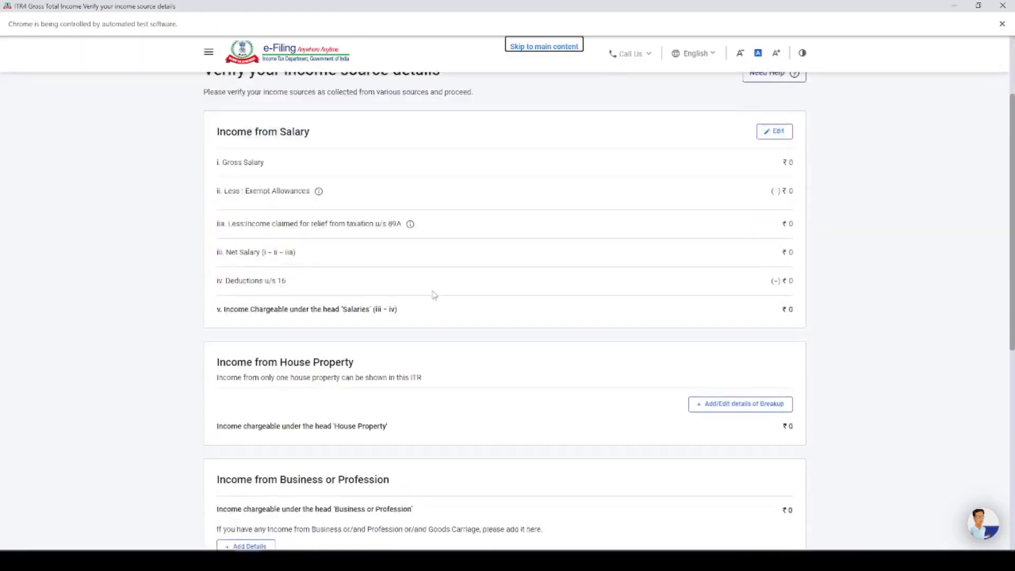
pyautogui.scroll(-1, 423, 294)
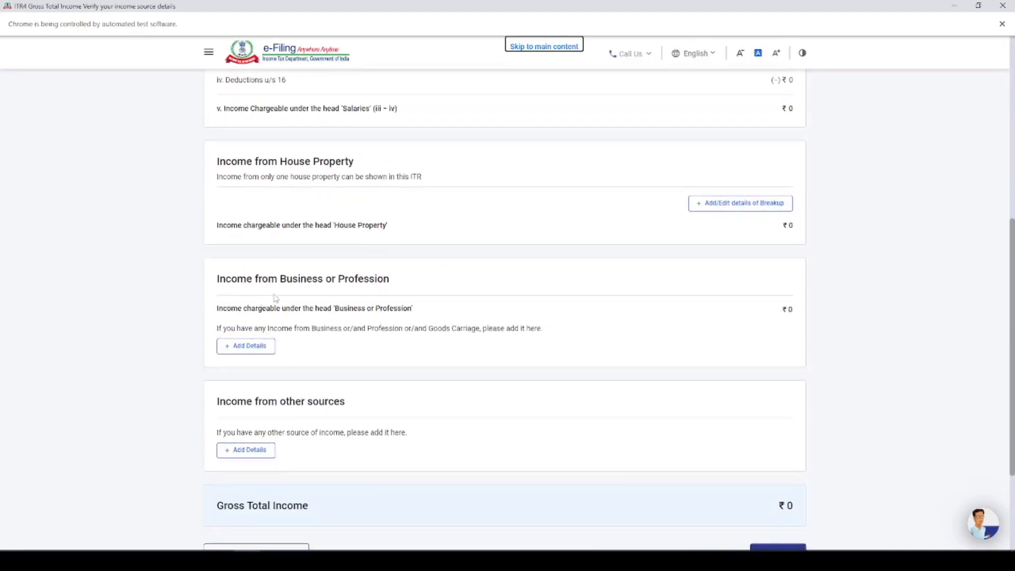
pyautogui.click(252, 349)
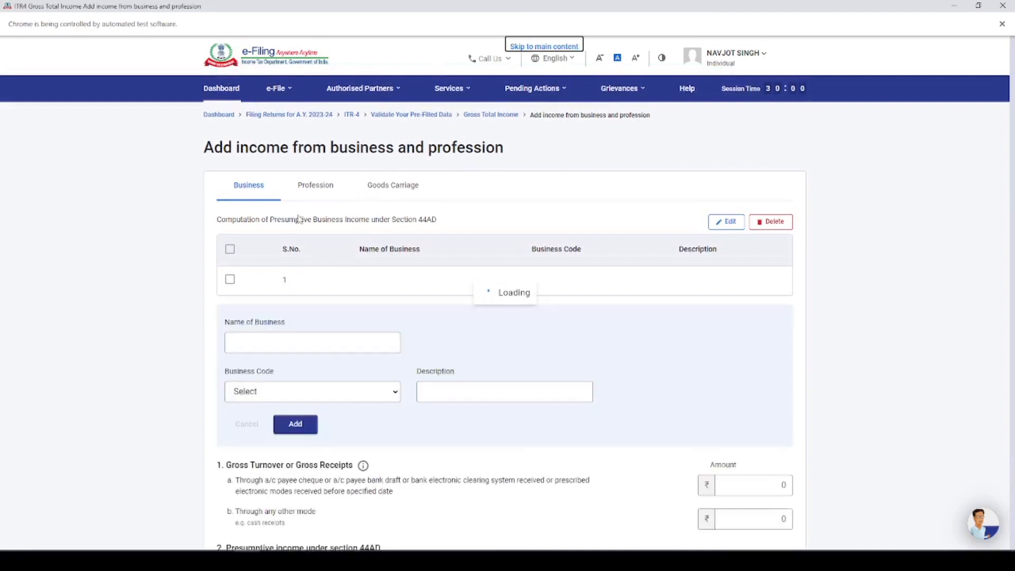
# Step: Enter the abc business with code 09028 (retail sale of other products) and description 'kiryana good'
pyautogui.click(261, 282)
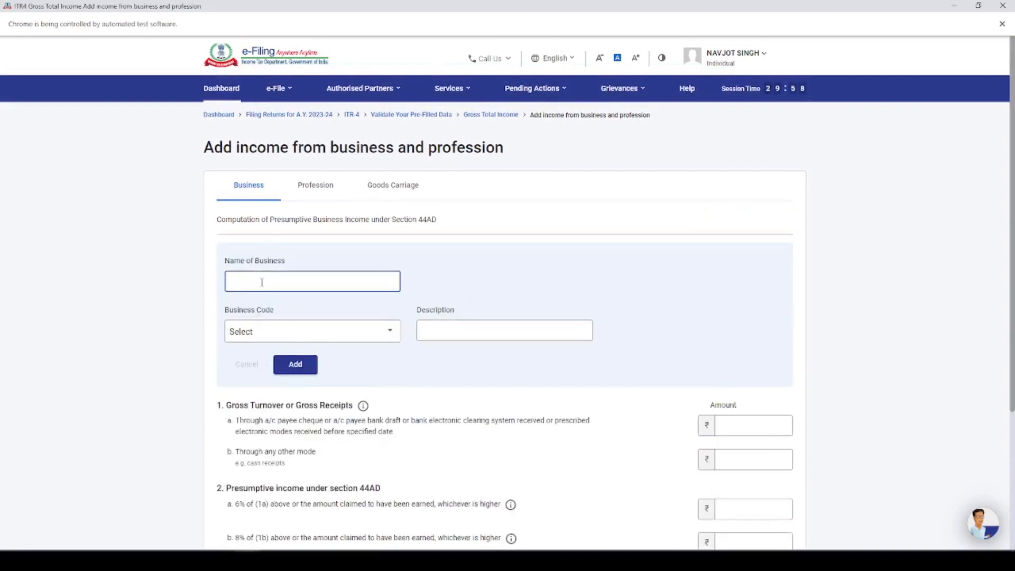
pyautogui.click(272, 335)
pyautogui.write('09')
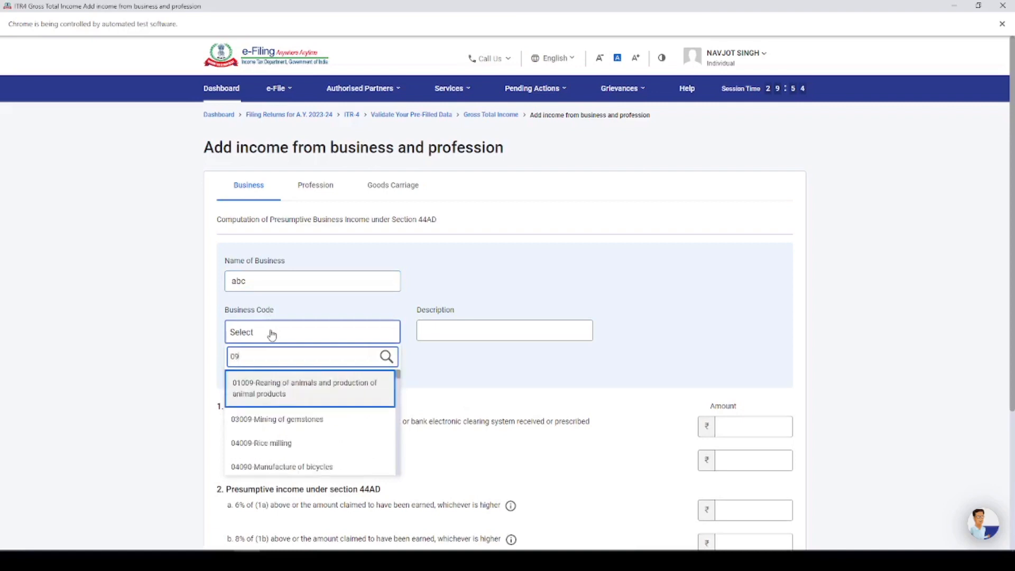
pyautogui.write('028')
pyautogui.click(289, 387)
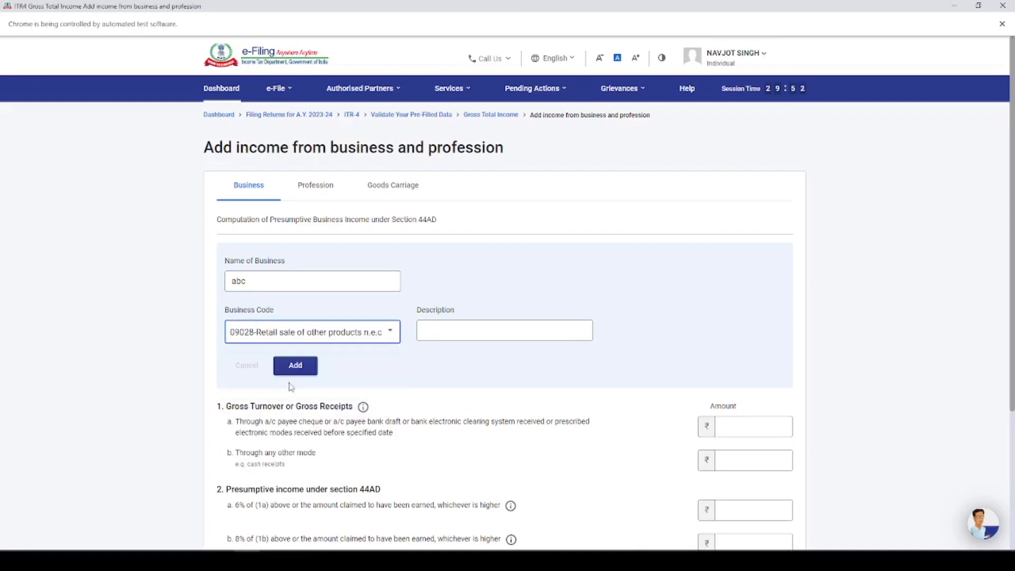
pyautogui.click(443, 333)
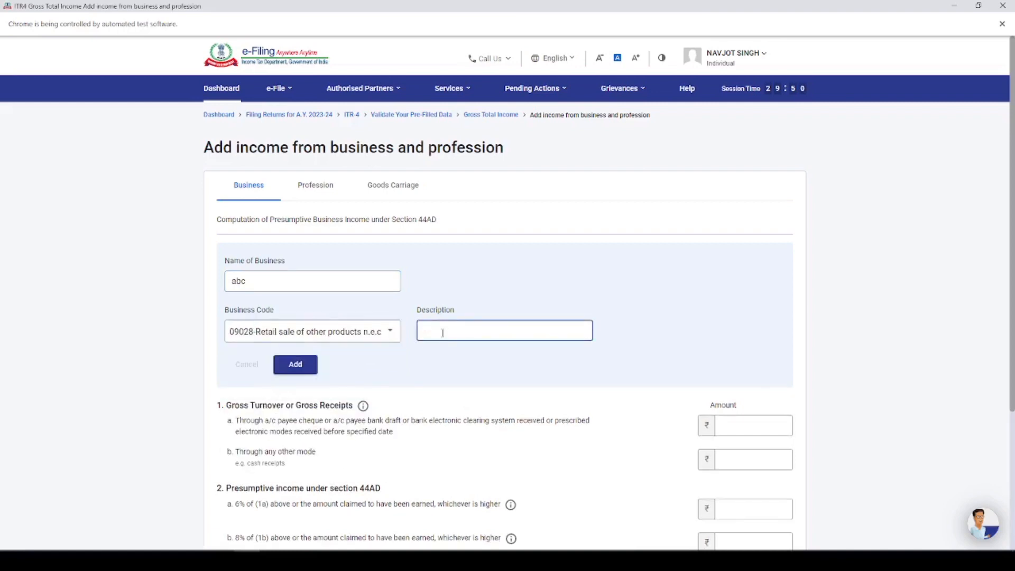
pyautogui.write('kiryana goods')
# Step: Enter turnover of 10,00,000 through banking channels and 1,00,000 in cash receipts
pyautogui.scroll(-3, 550, 248)
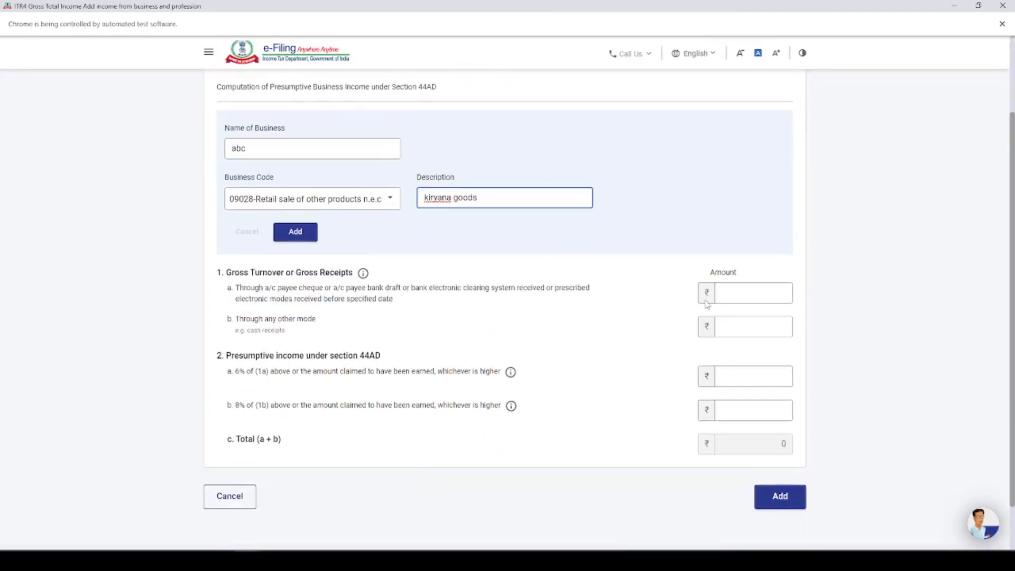
pyautogui.click(732, 294)
pyautogui.write('1')
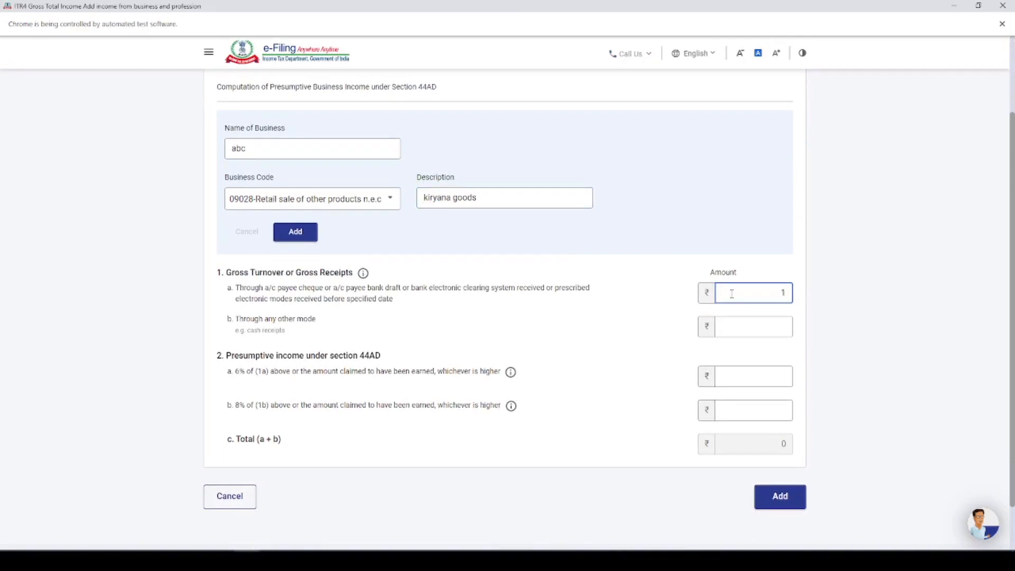
pyautogui.write('0,')
pyautogui.write('00,000')
pyautogui.click(747, 331)
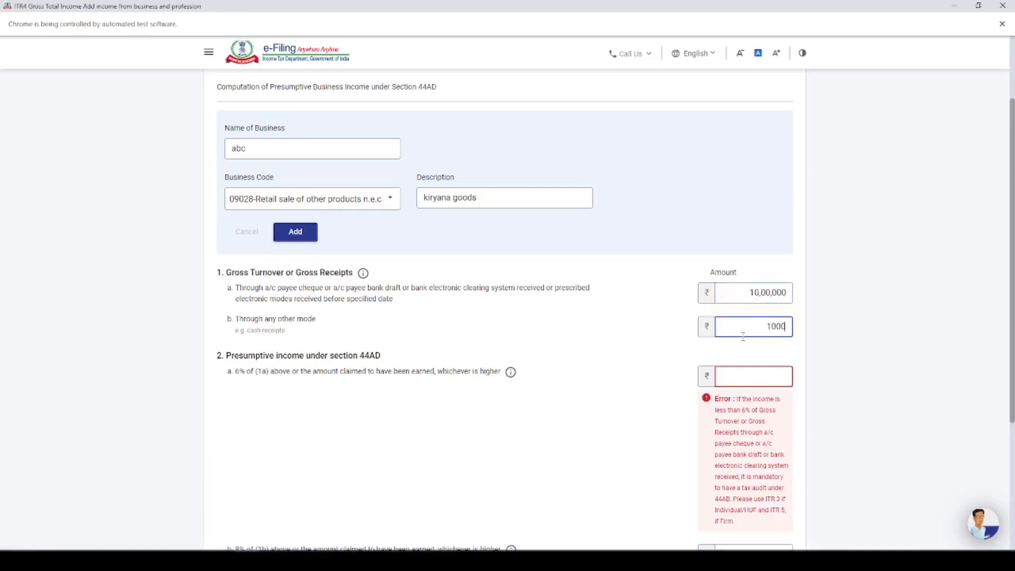
pyautogui.write('100000')
pyautogui.click(658, 364)
pyautogui.scroll(-2, 659, 364)
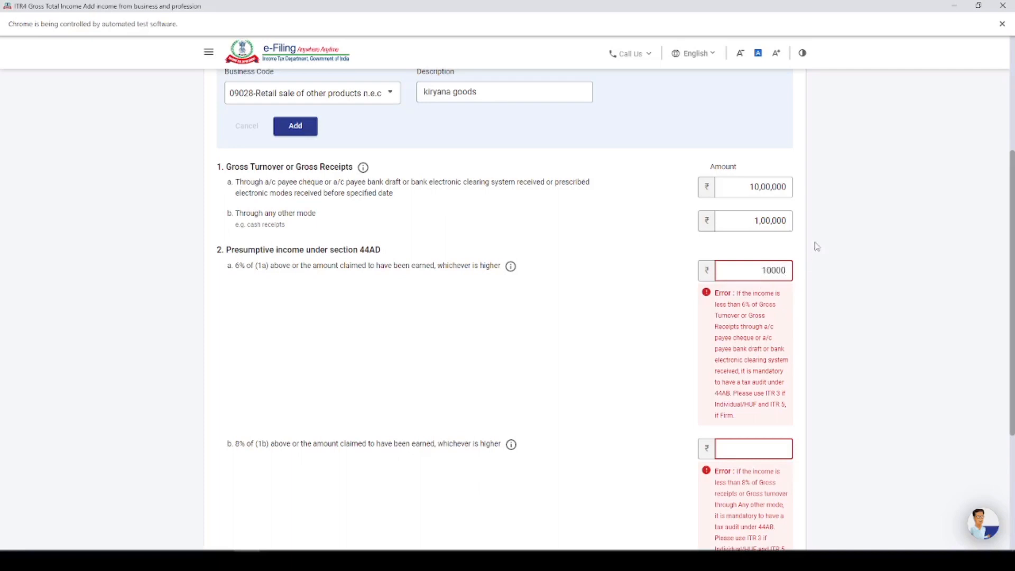
pyautogui.click(775, 223)
pyautogui.press('BackSpace')
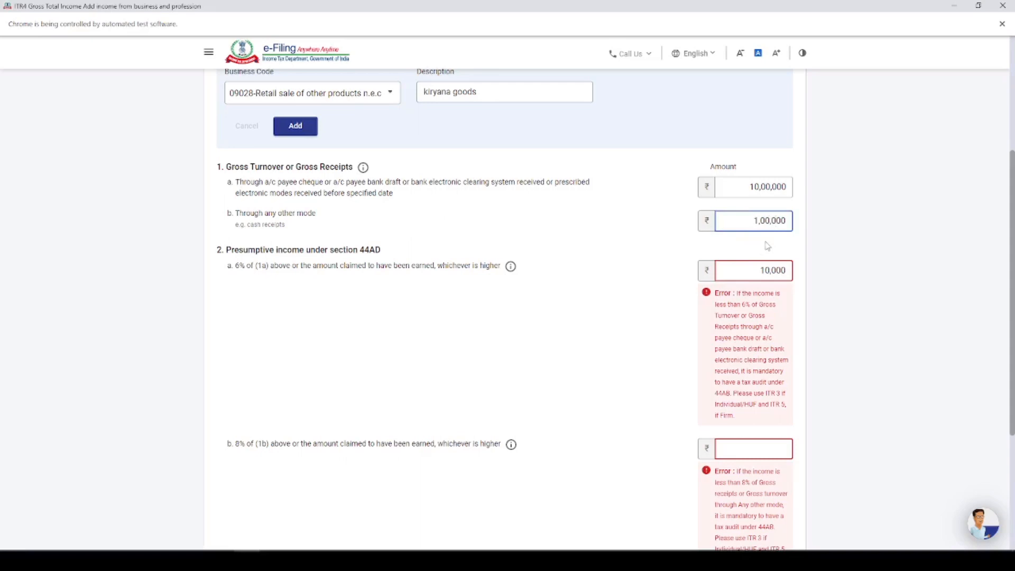
# Step: Enter presumptive income of 1,00,000 at 6% and 3,20,000 at 8%, then add the business
pyautogui.click(787, 273)
pyautogui.write('0')
pyautogui.click(733, 456)
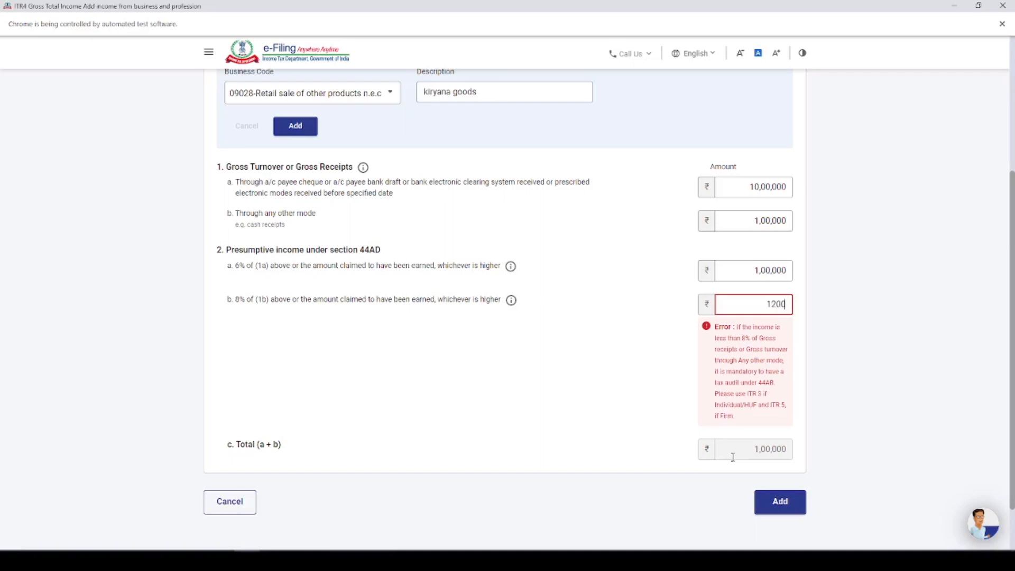
pyautogui.click(676, 404)
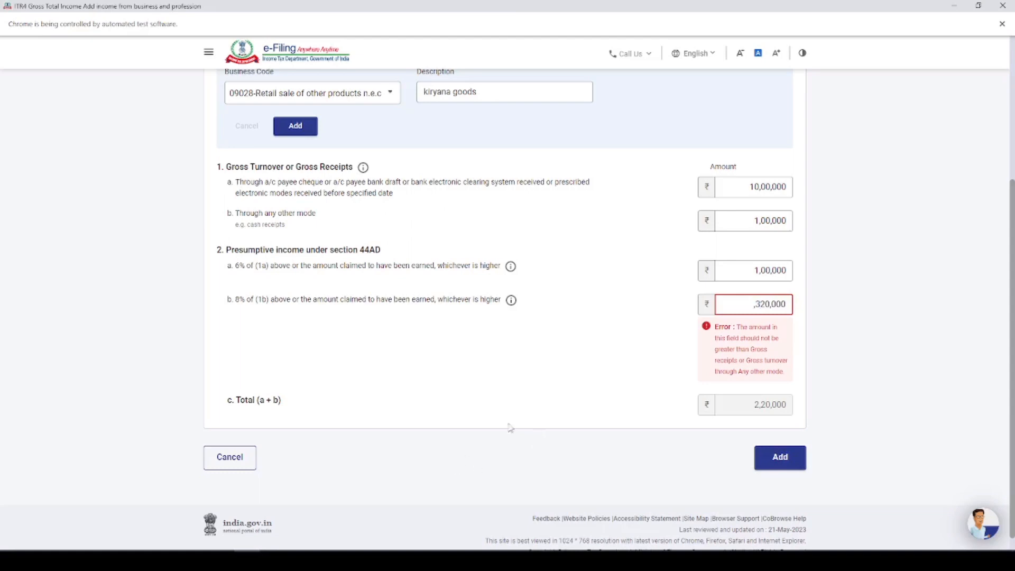
pyautogui.click(547, 412)
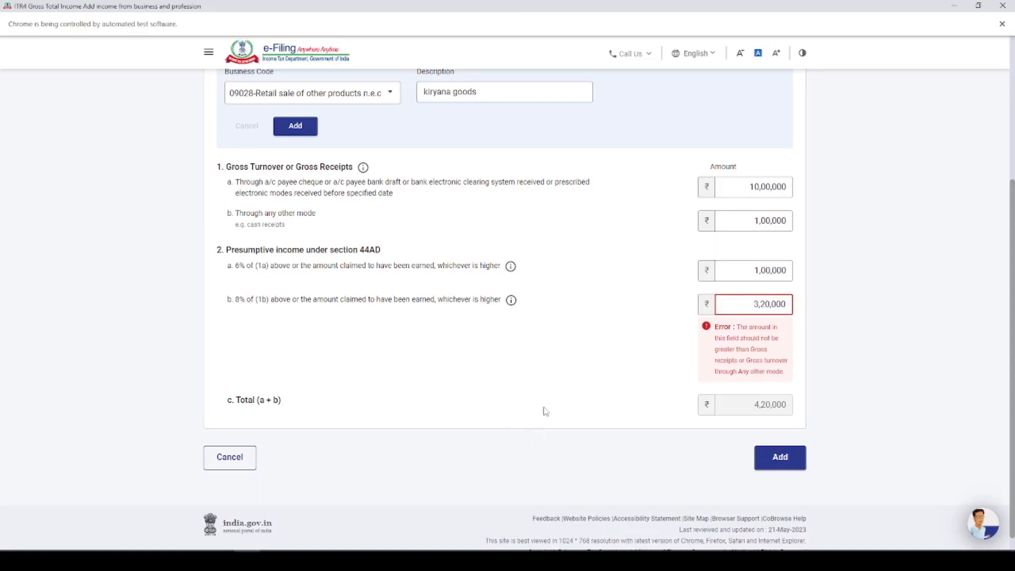
pyautogui.click(781, 459)
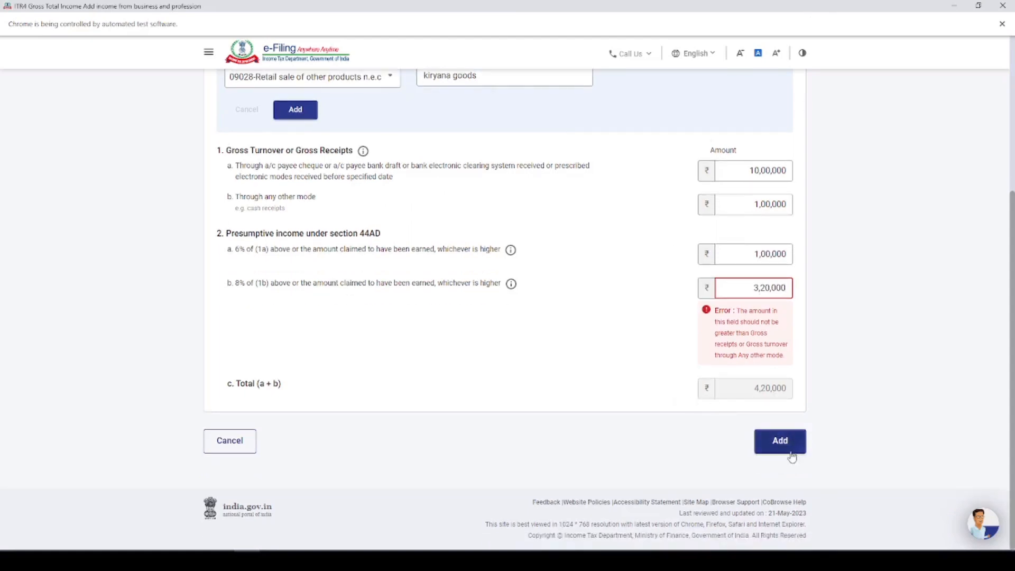
pyautogui.scroll(3, 360, 256)
pyautogui.click(286, 271)
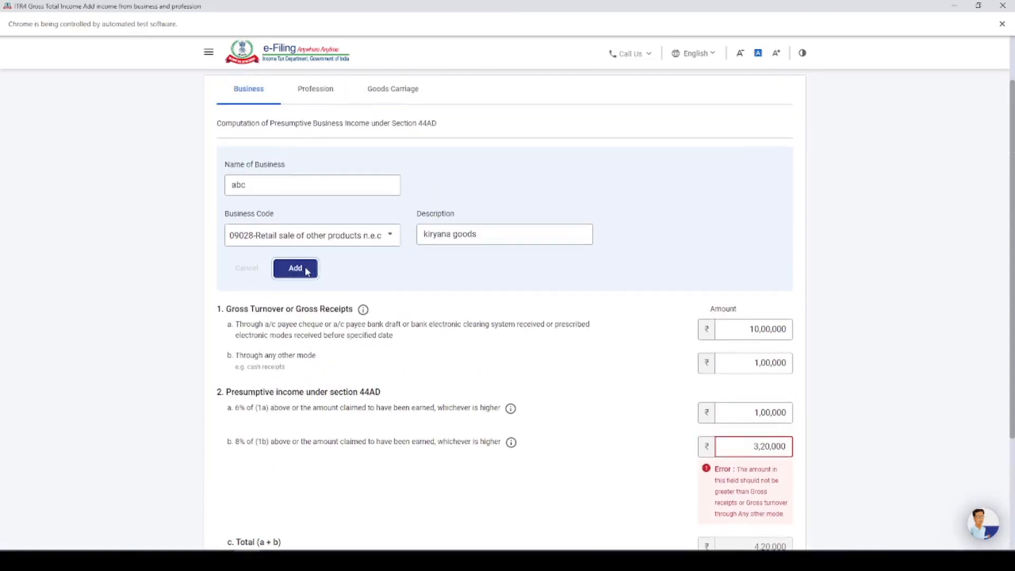
# Step: Change cash receipts to 10,00,000, re-enter 3,20,000 as 8% presumptive income, and save the business
pyautogui.scroll(-2, 754, 447)
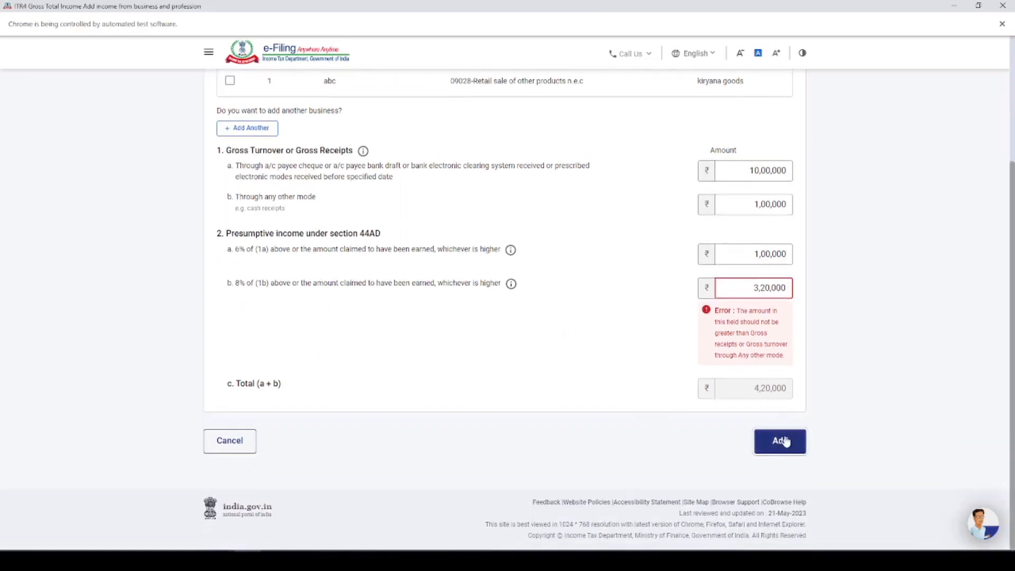
pyautogui.moveTo(751, 288); pyautogui.dragTo(963, 287)
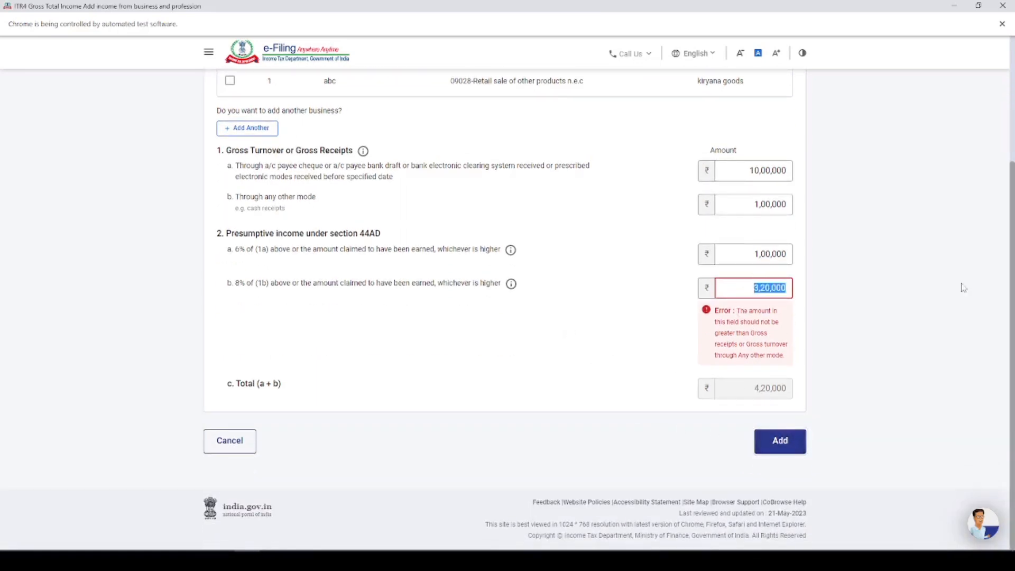
pyautogui.press('BackSpace')
pyautogui.click(756, 204)
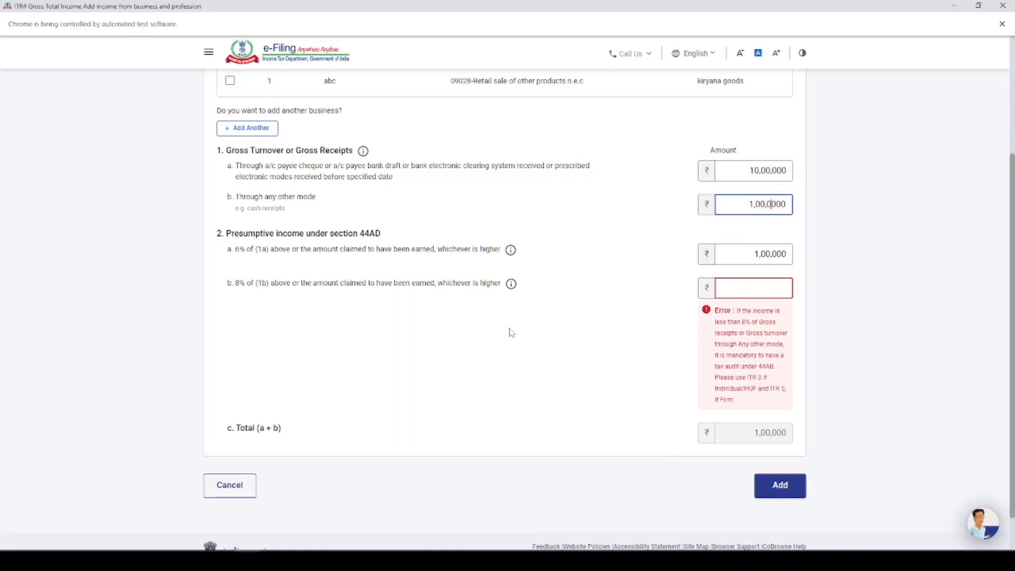
pyautogui.write('0')
pyautogui.click(752, 287)
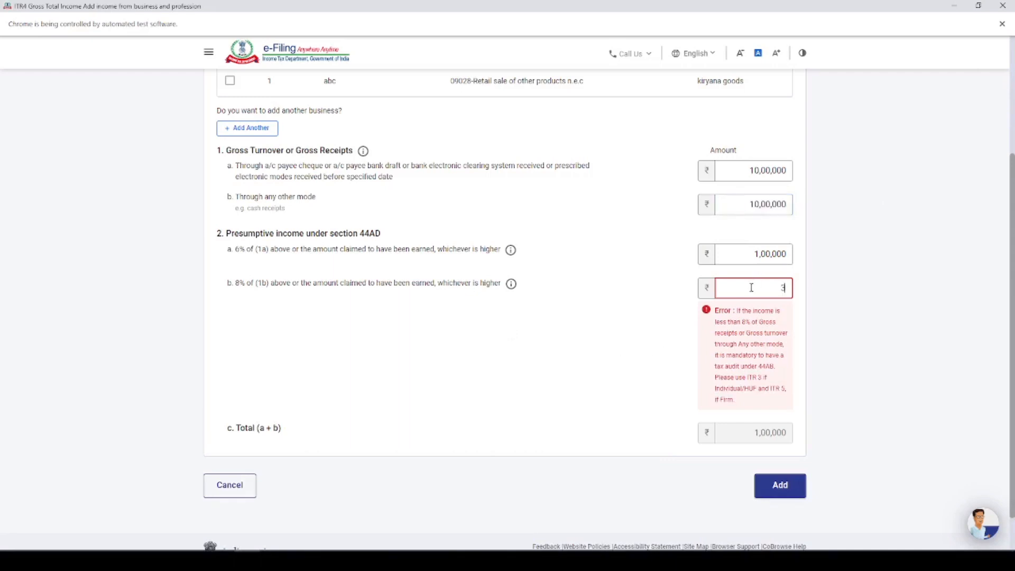
pyautogui.click(675, 437)
pyautogui.click(772, 442)
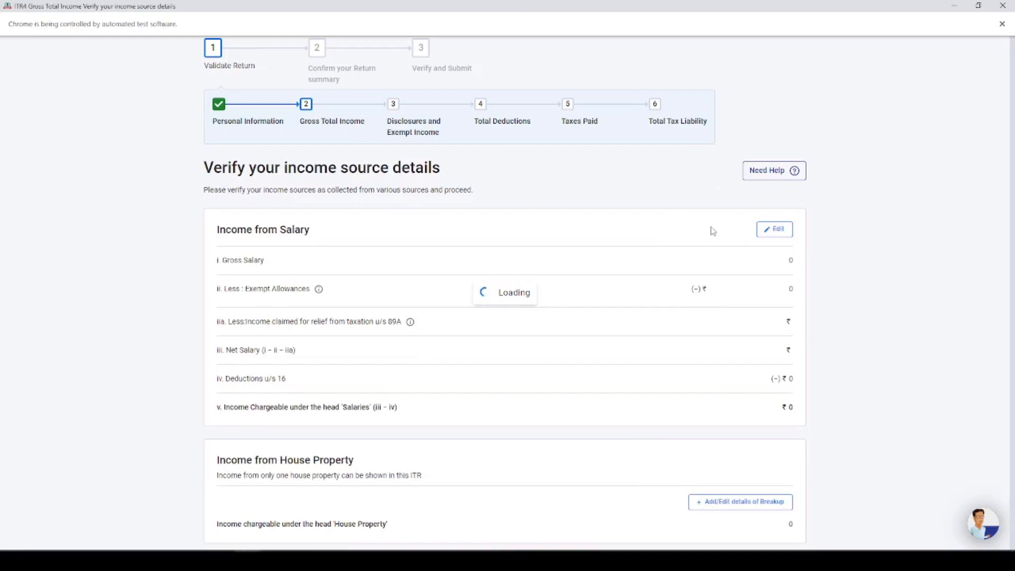
# Step: Confirm the income source details totalling ₹4,20,000
pyautogui.scroll(-8, 356, 263)
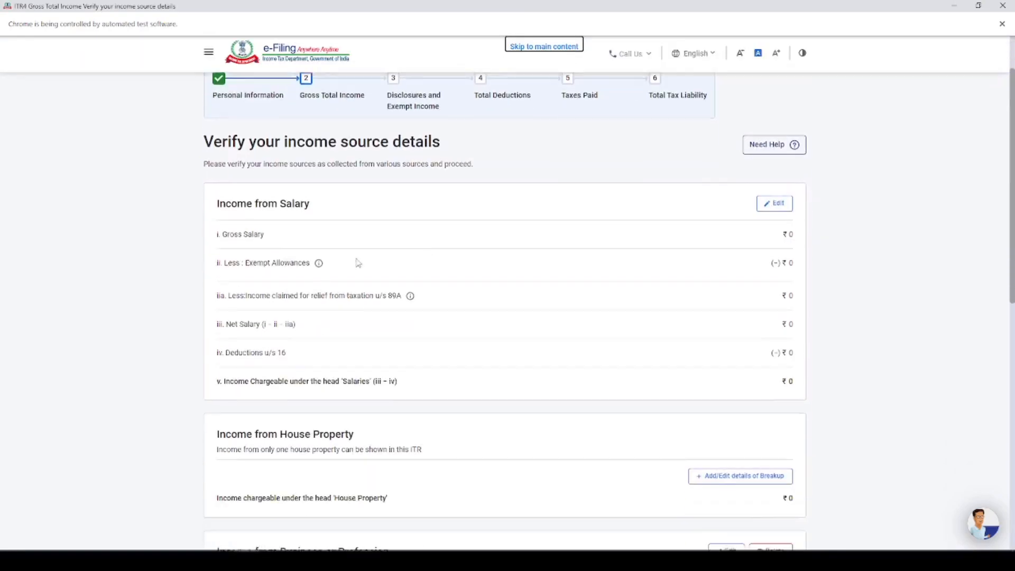
pyautogui.scroll(-3, 328, 229)
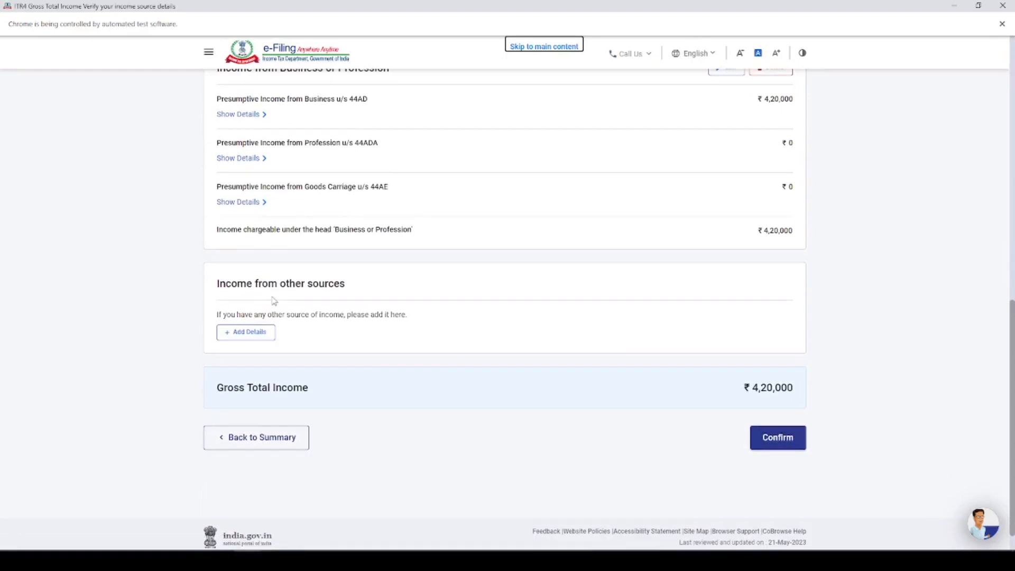
pyautogui.click(781, 440)
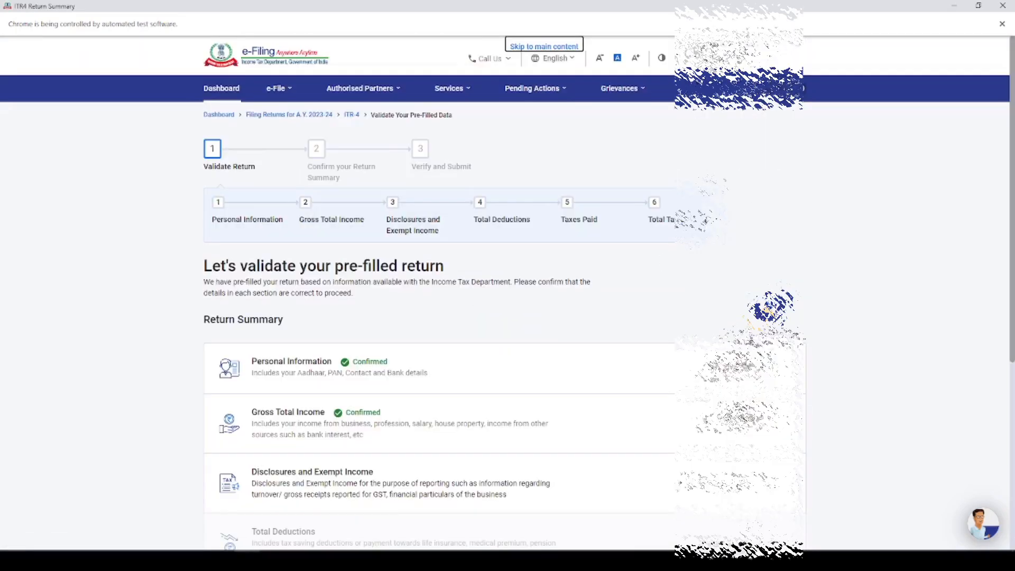
pyautogui.scroll(-4, 415, 297)
# Step: Start the financial particulars with capital ₹1,50,000 and sundry creditors ₹25,000
pyautogui.click(344, 244)
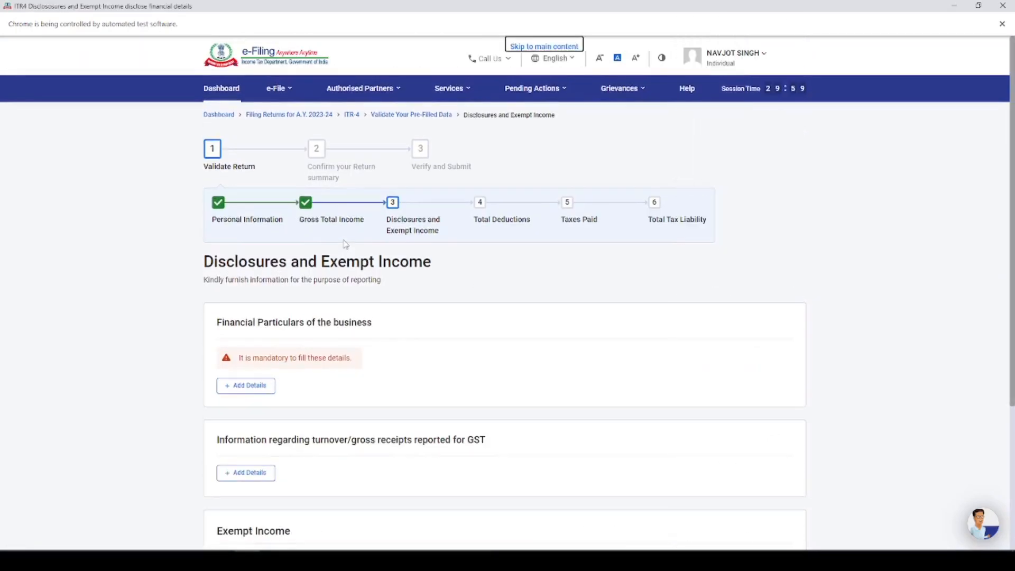
pyautogui.click(246, 386)
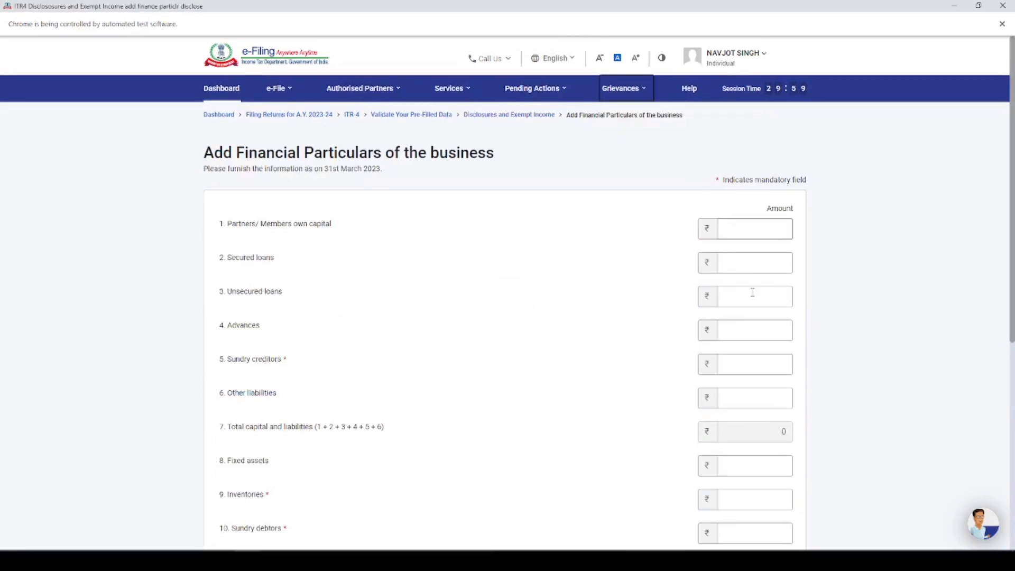
pyautogui.click(762, 228)
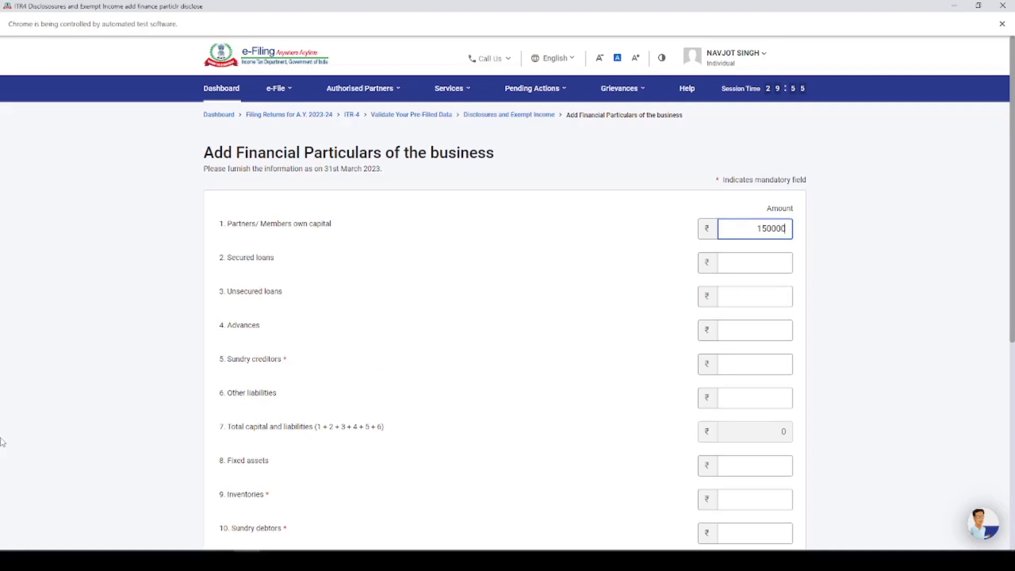
pyautogui.click(733, 369)
pyautogui.write('25')
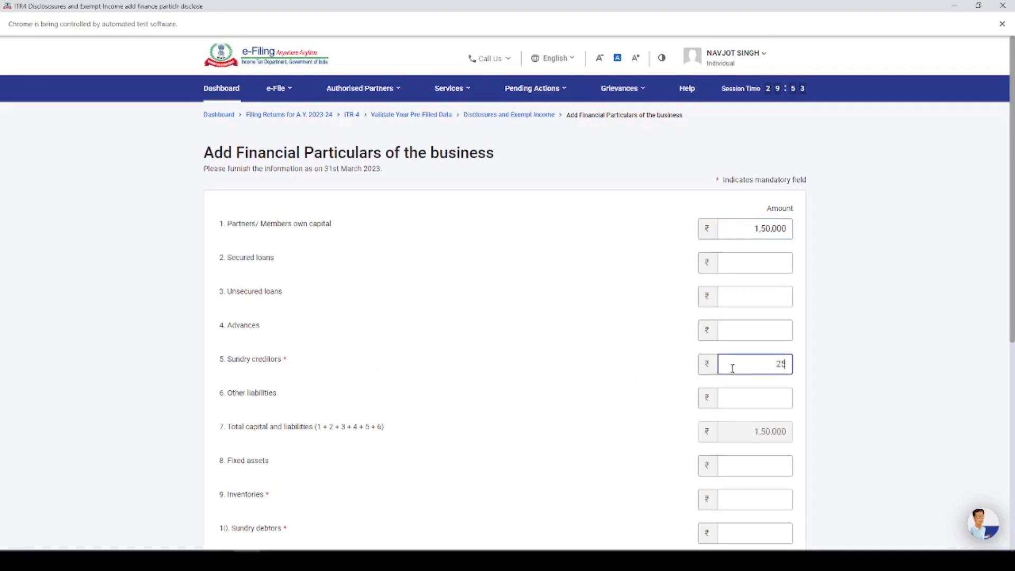
pyautogui.write('000')
pyautogui.click(626, 369)
pyautogui.scroll(-3, 760, 351)
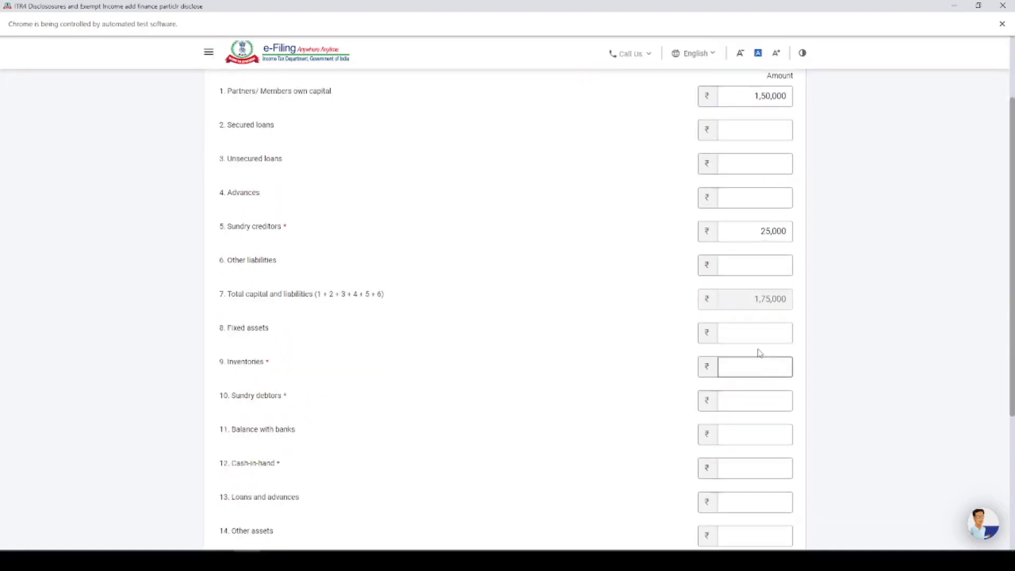
# Step: Enter fixed assets ₹10,000, inventories ₹1,00,000 and sundry debtors ₹50,000 in the asset fields
pyautogui.click(759, 336)
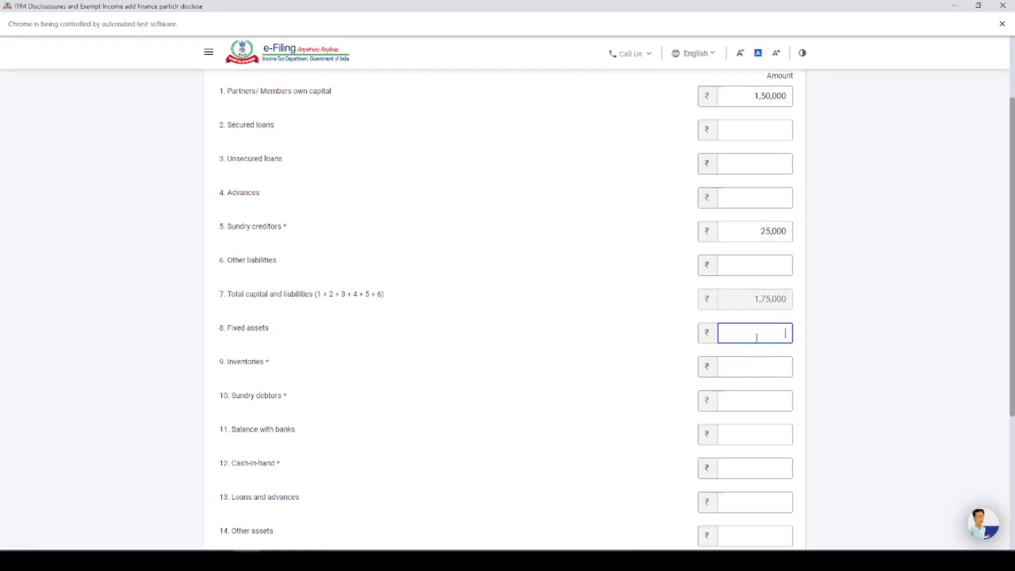
pyautogui.write('10000')
pyautogui.click(748, 369)
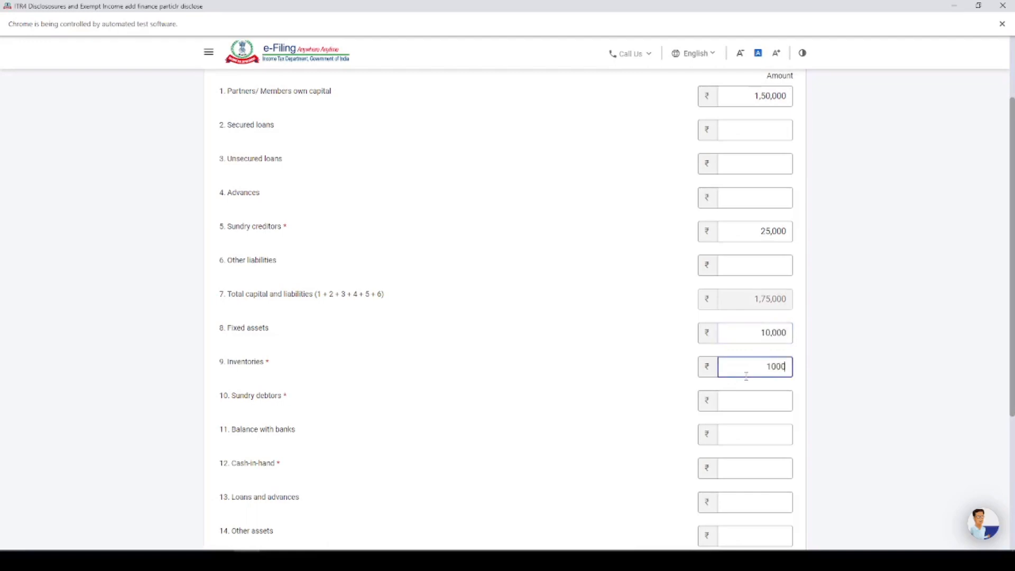
pyautogui.click(737, 404)
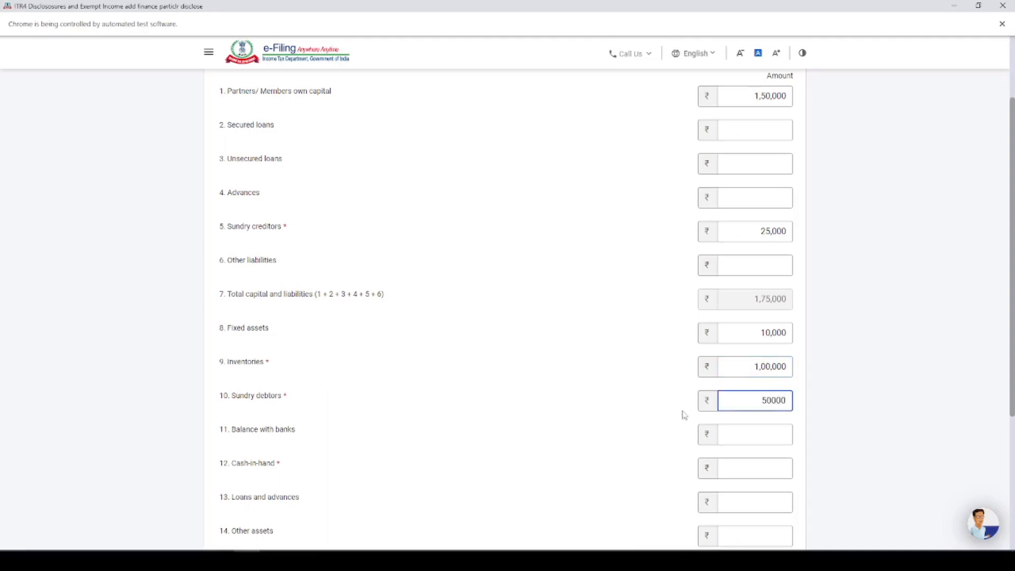
pyautogui.click(643, 400)
pyautogui.scroll(-3, 660, 381)
pyautogui.click(760, 377)
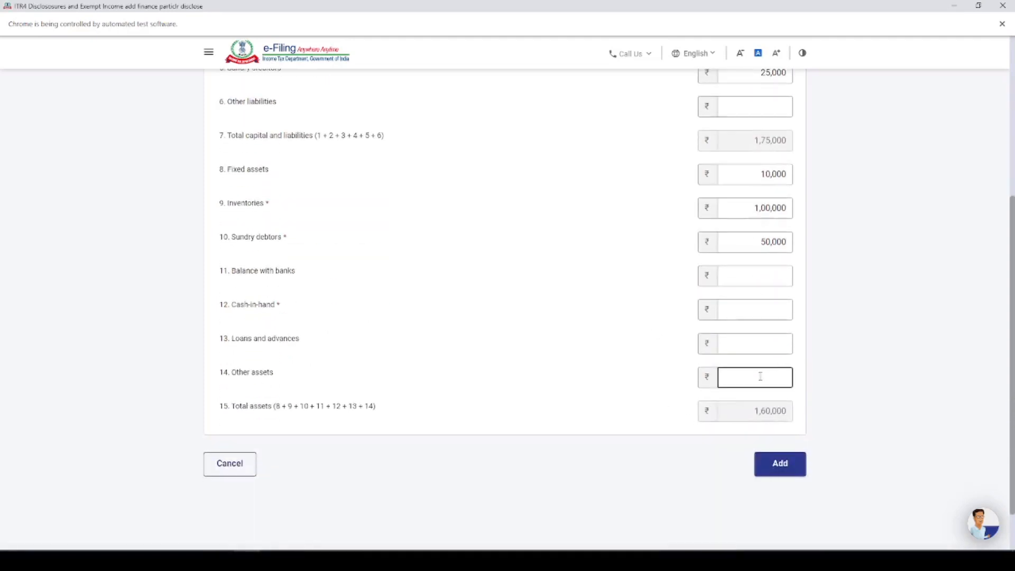
pyautogui.click(760, 310)
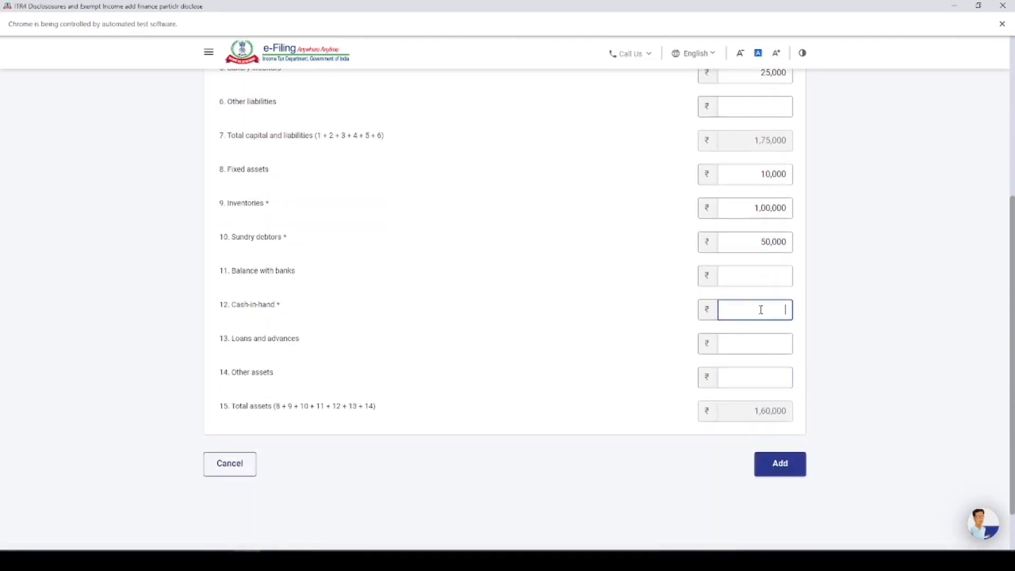
# Step: Enter cash-in-hand ₹15,000, save the financial particulars, and confirm Disclosures and Exempt Income
pyautogui.write('150000')
pyautogui.click(777, 464)
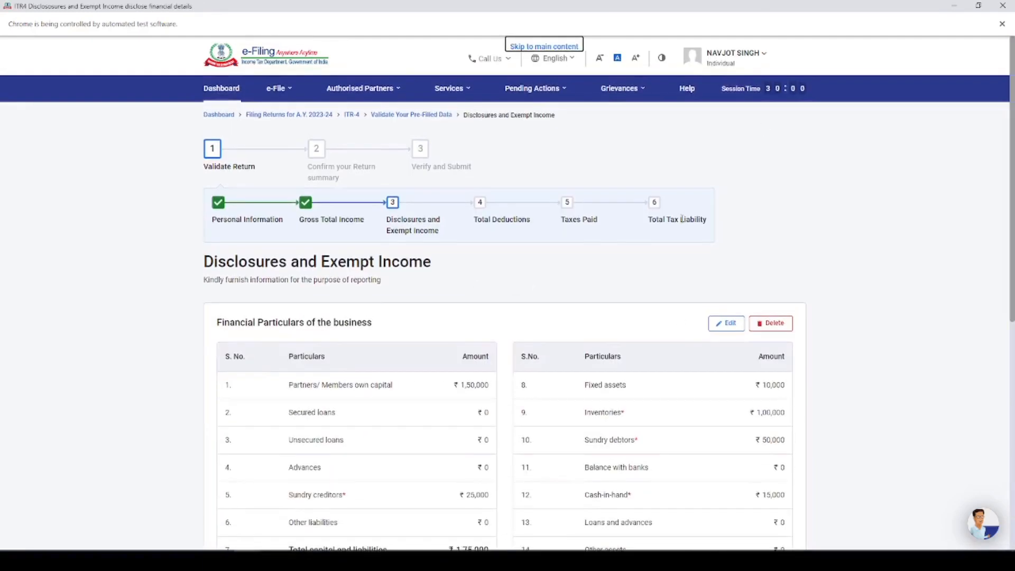
pyautogui.scroll(-8, 682, 219)
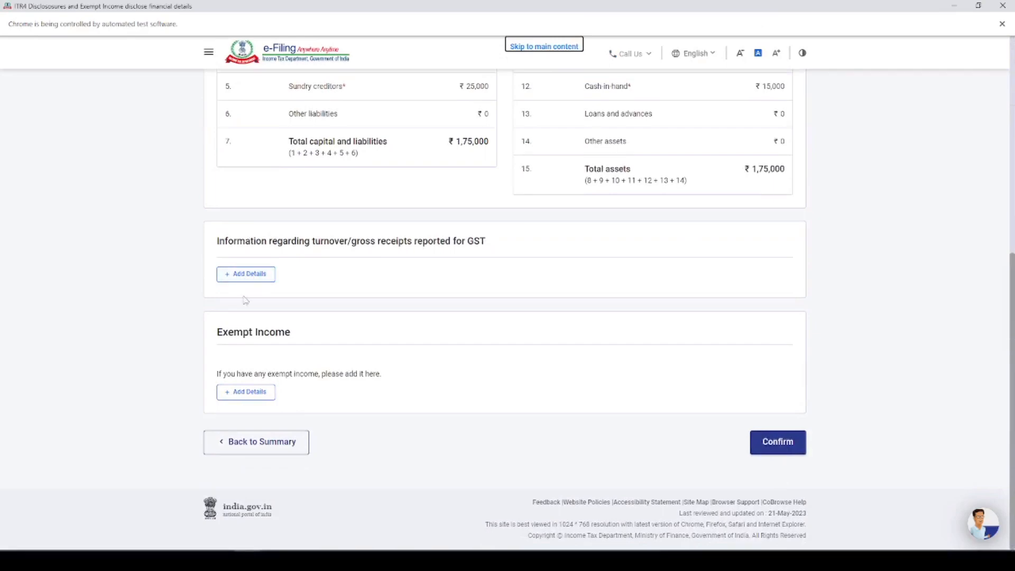
pyautogui.click(788, 449)
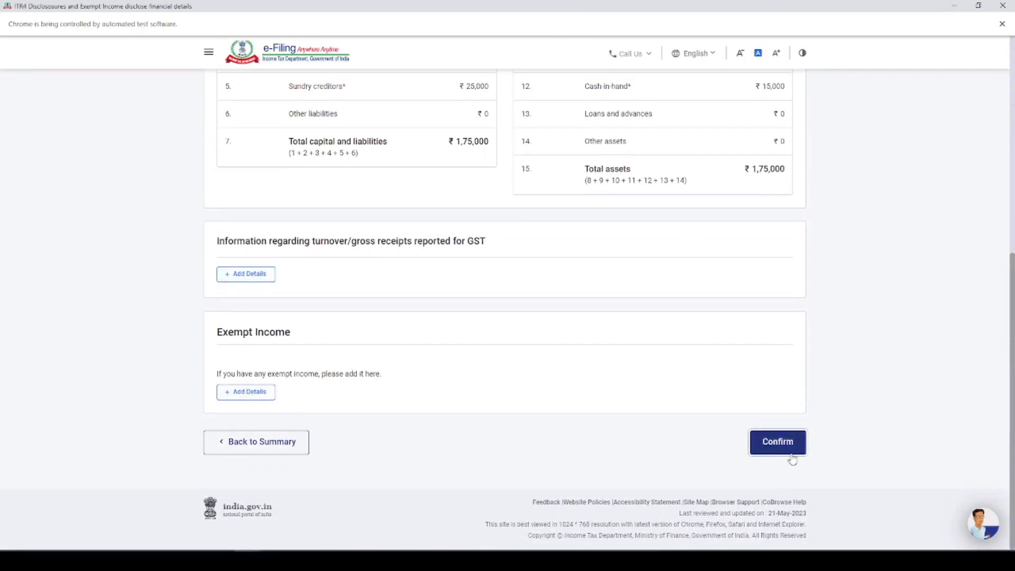
pyautogui.scroll(-4, 517, 288)
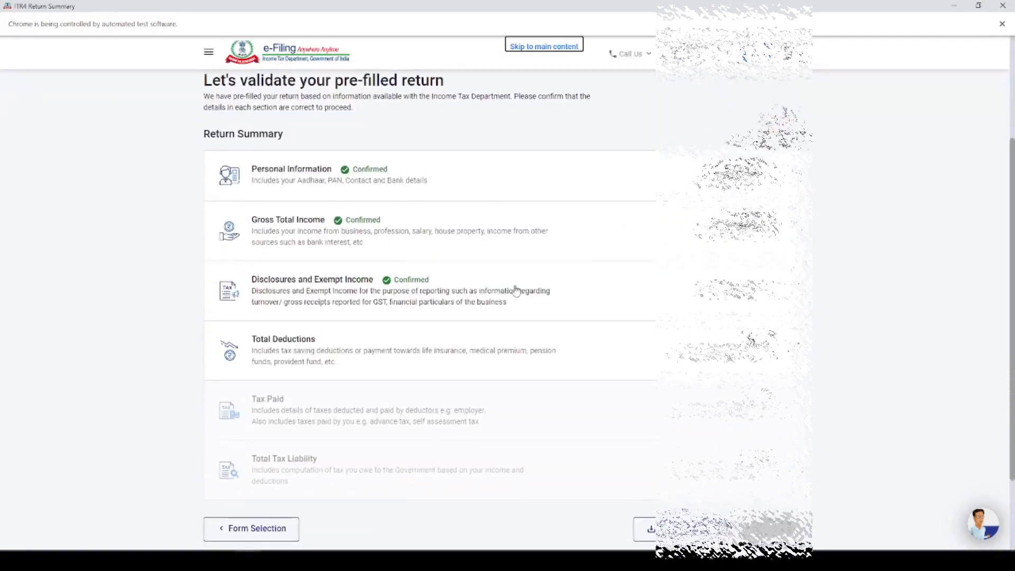
pyautogui.click(236, 264)
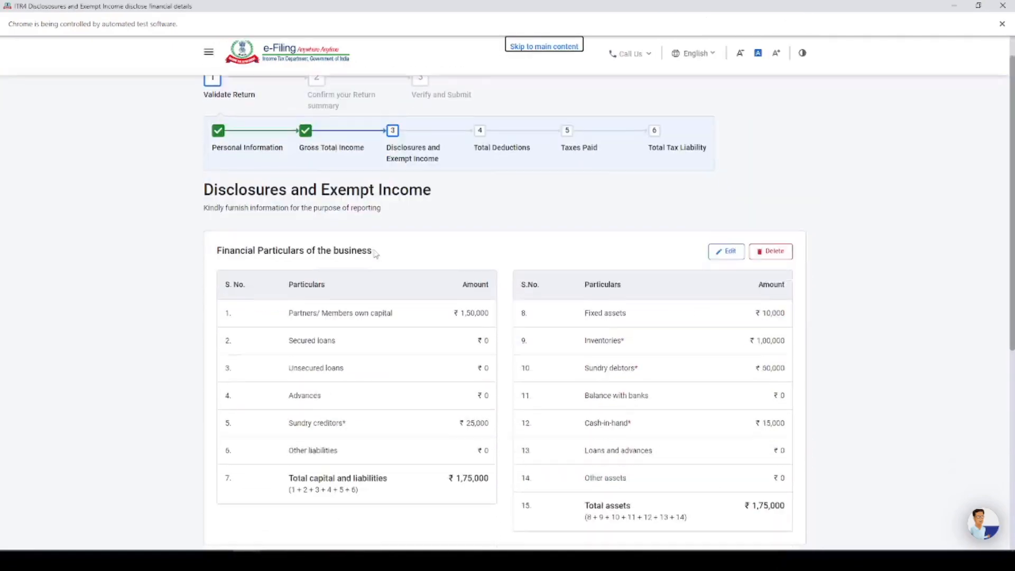
pyautogui.scroll(-6, 757, 512)
pyautogui.click(777, 444)
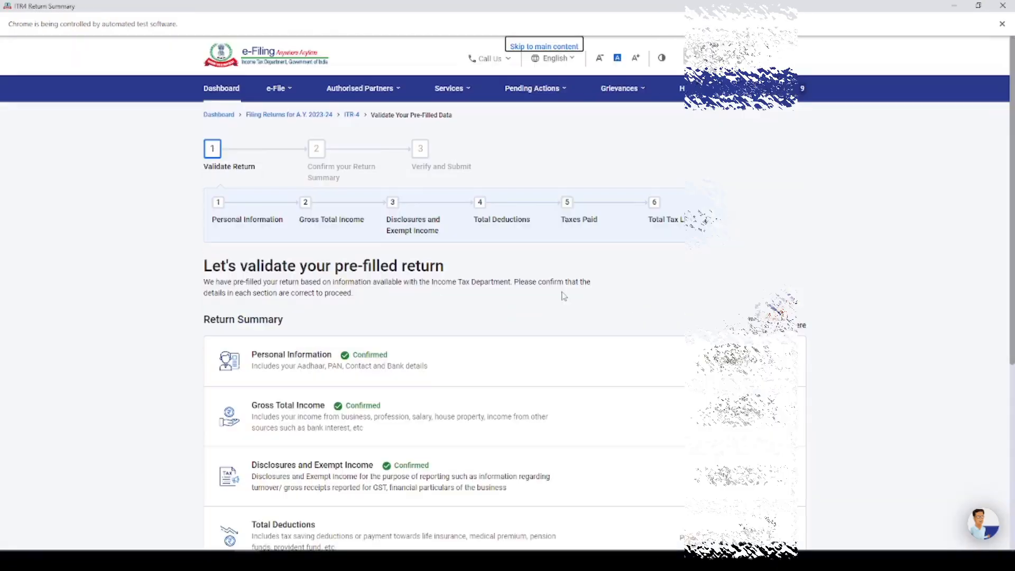
pyautogui.scroll(-3, 296, 402)
# Step: Review the deduction questions and confirm Total Deductions at ₹0
pyautogui.click(291, 353)
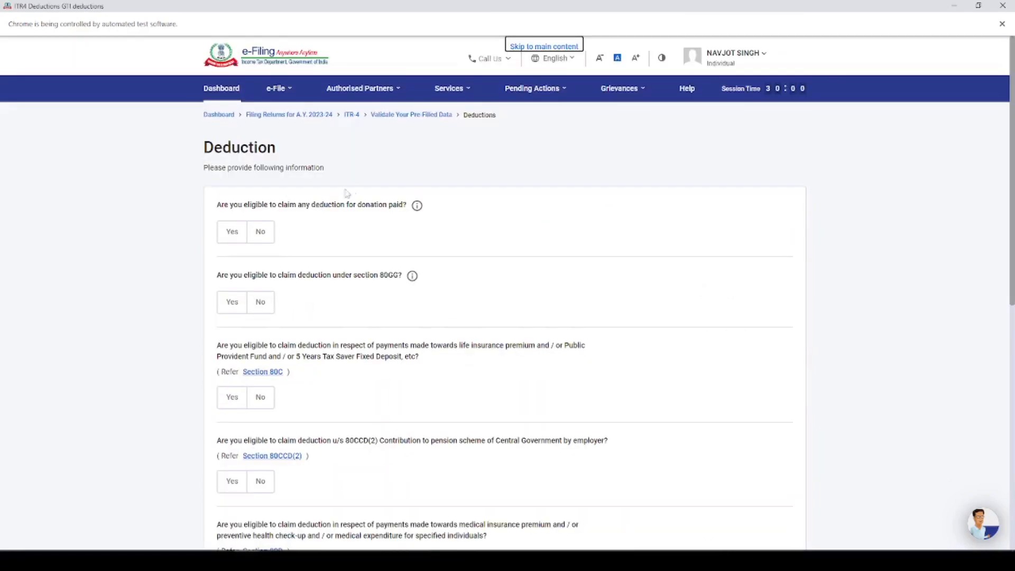
pyautogui.scroll(-10, 284, 241)
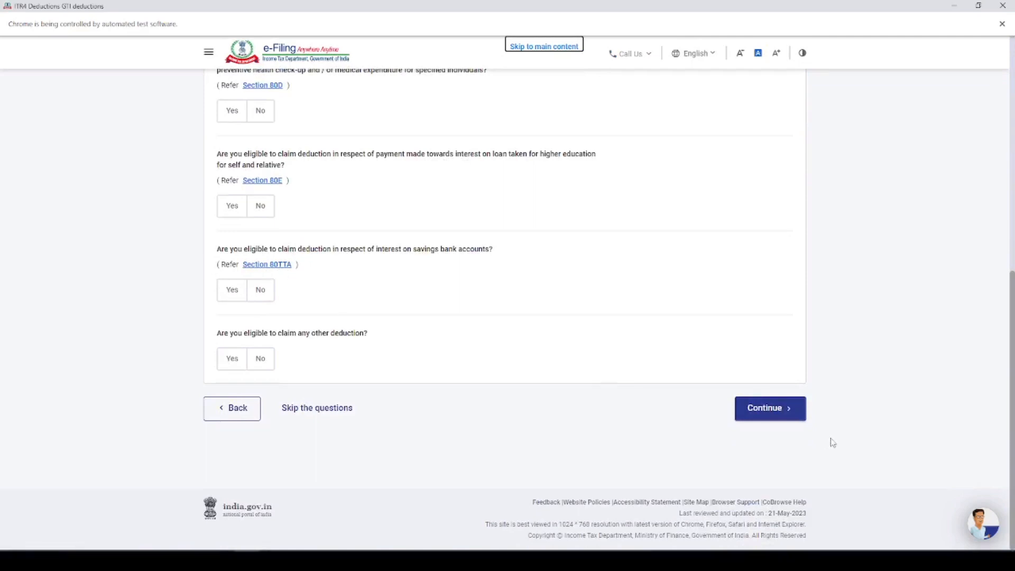
pyautogui.click(769, 412)
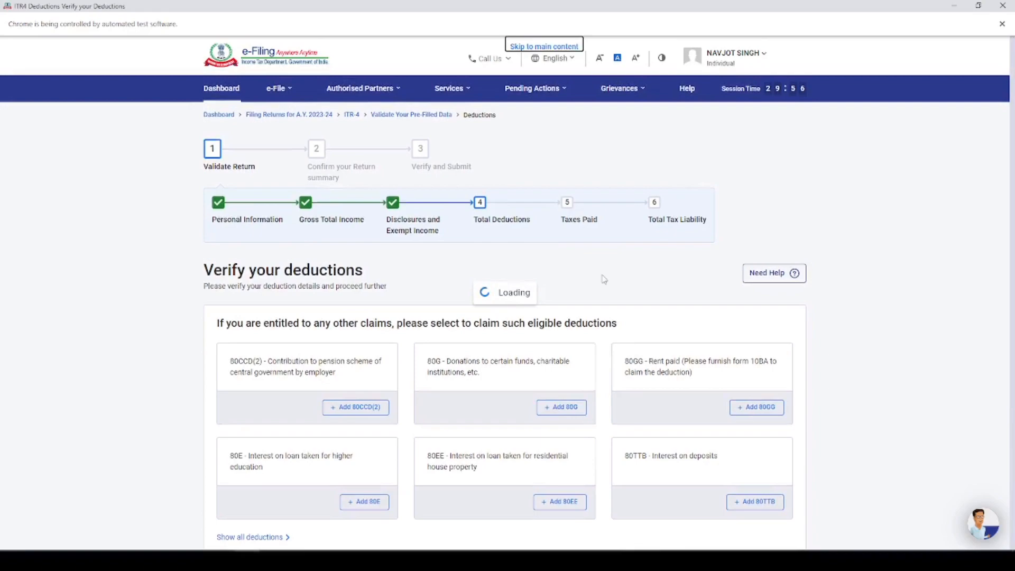
pyautogui.scroll(-4, 735, 290)
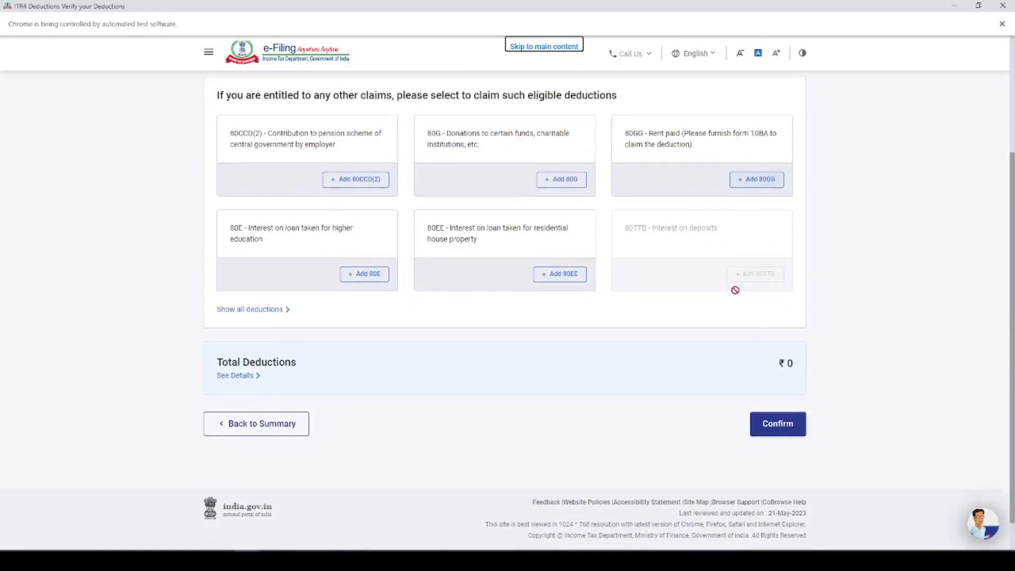
pyautogui.click(777, 423)
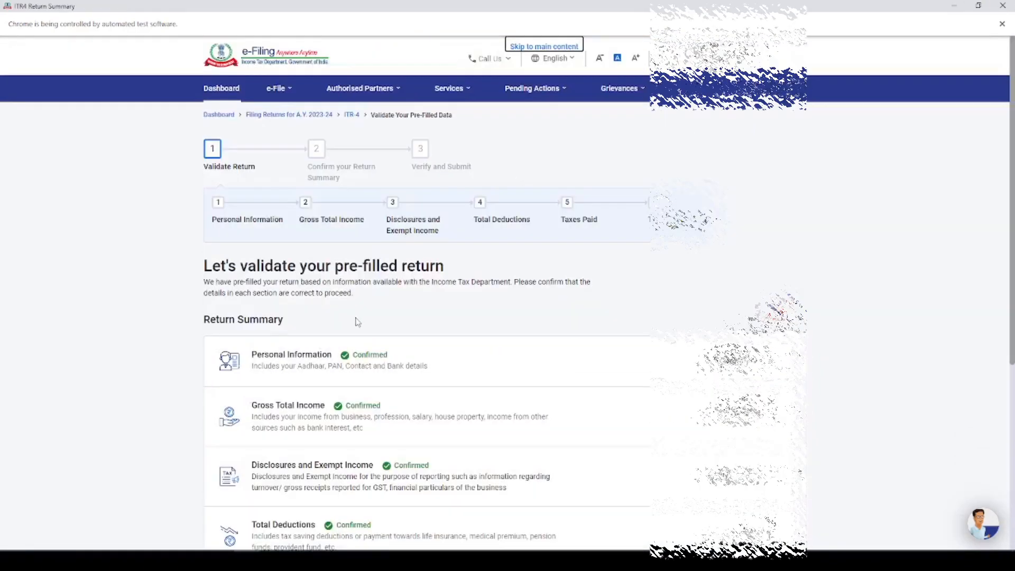
pyautogui.scroll(-5, 356, 320)
# Step: Review and confirm the Tax Paid details
pyautogui.click(309, 306)
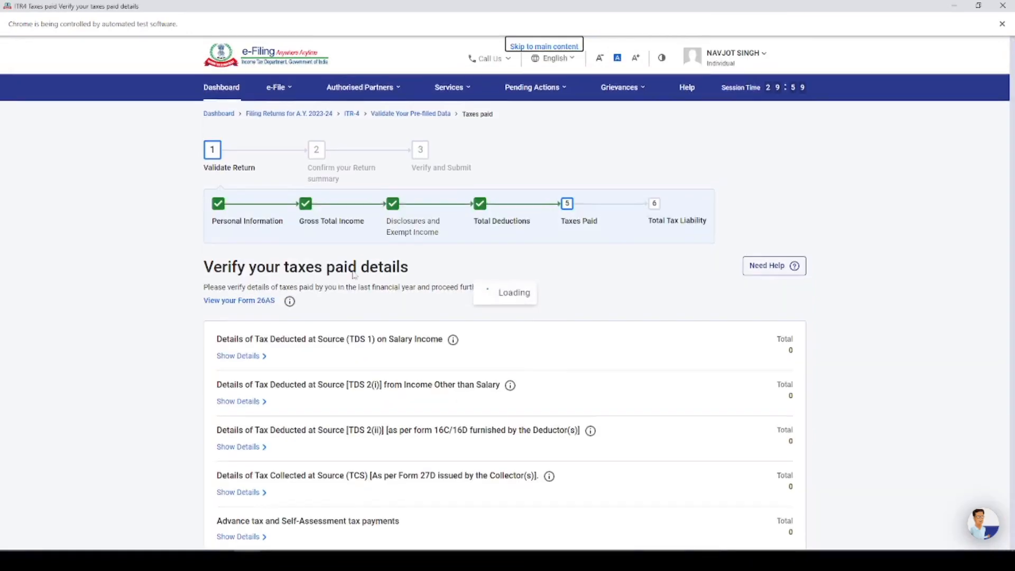
pyautogui.scroll(-3, 537, 317)
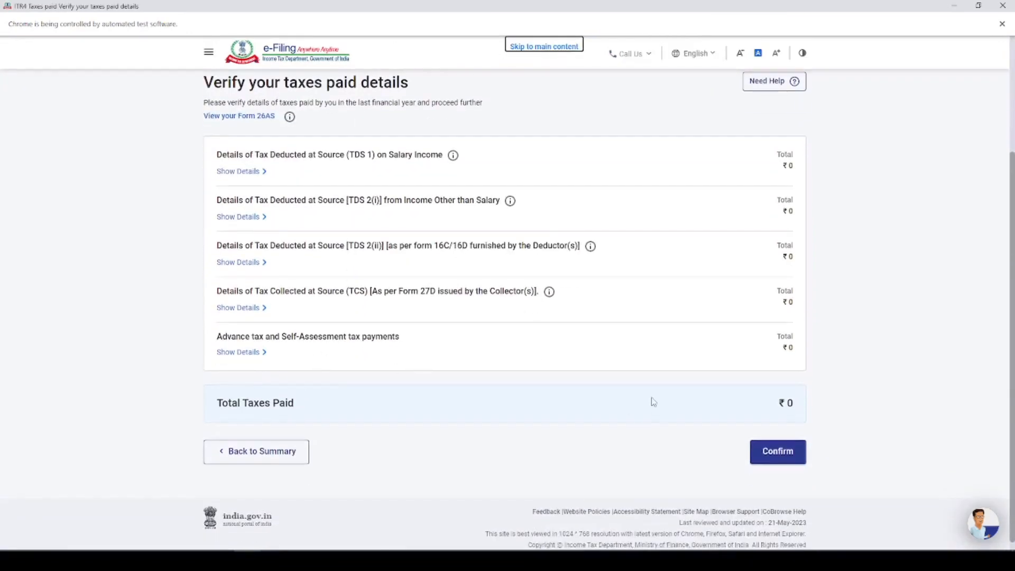
pyautogui.click(772, 452)
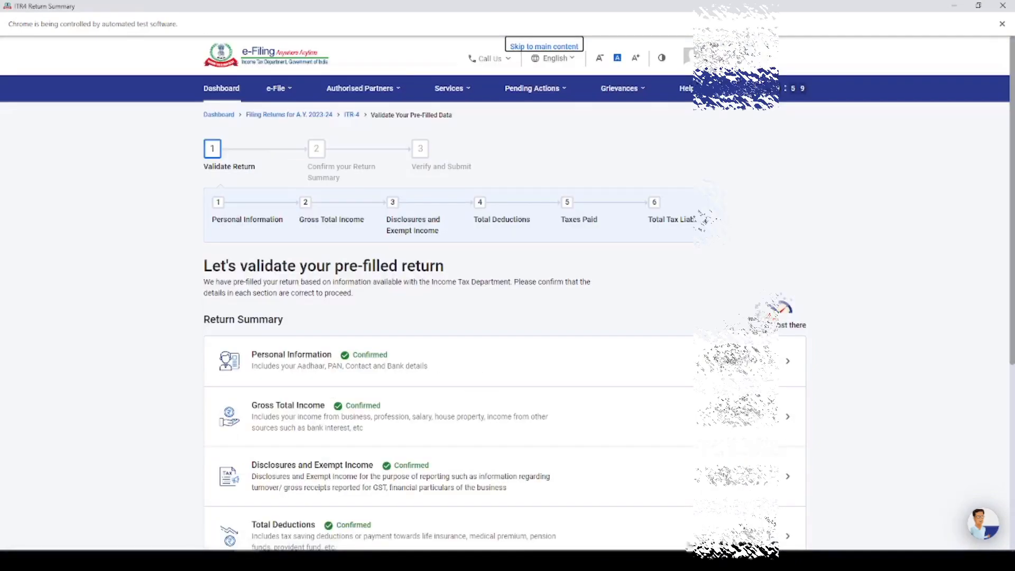
pyautogui.scroll(-5, 461, 292)
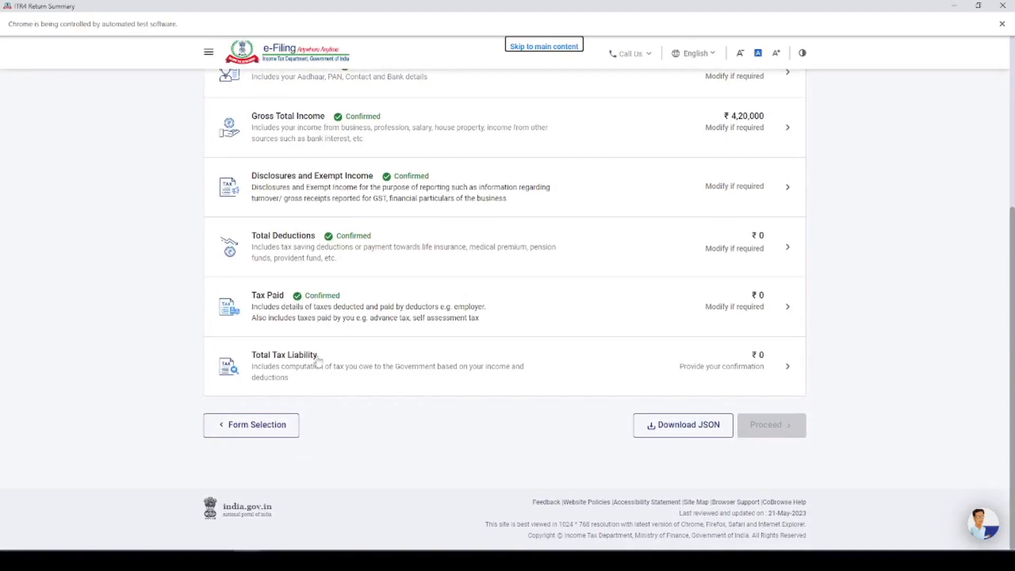
# Step: Review the ₹8,500 tax liability offset by the section 87A rebate, then confirm it
pyautogui.click(318, 361)
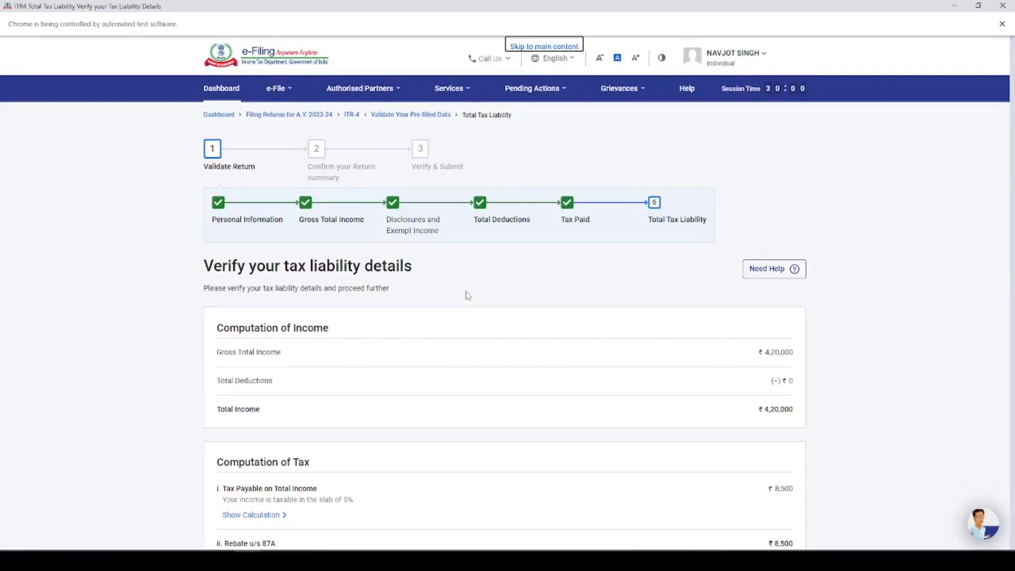
pyautogui.scroll(-3, 660, 290)
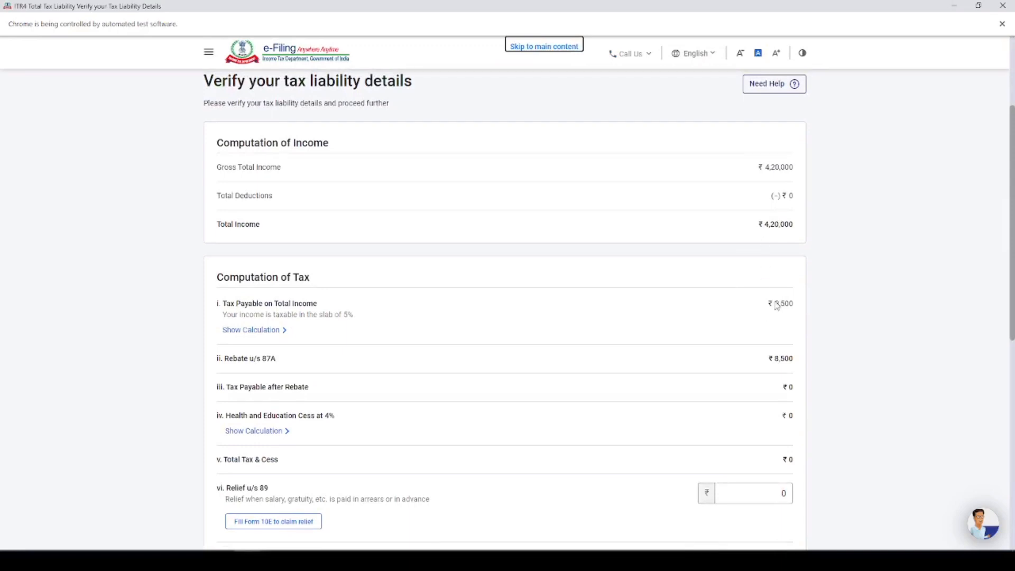
pyautogui.moveTo(775, 304); pyautogui.dragTo(793, 305)
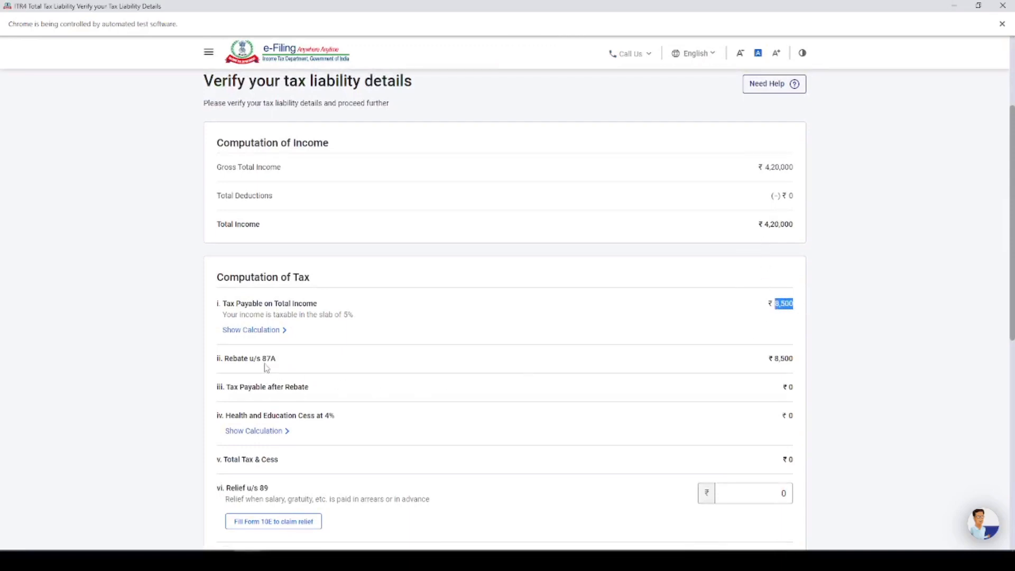
pyautogui.moveTo(262, 362); pyautogui.dragTo(284, 359)
pyautogui.scroll(-9, 688, 374)
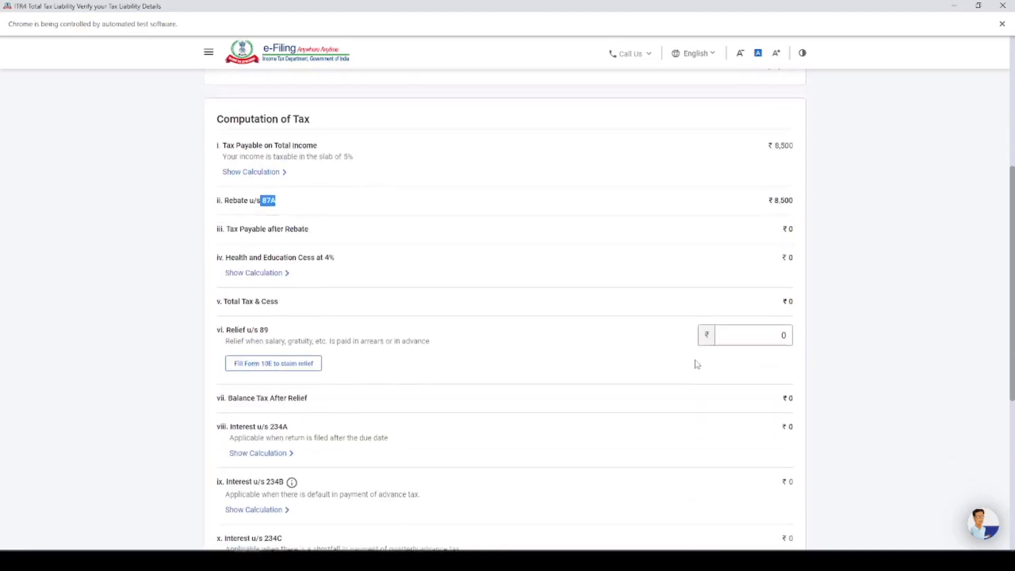
pyautogui.click(788, 431)
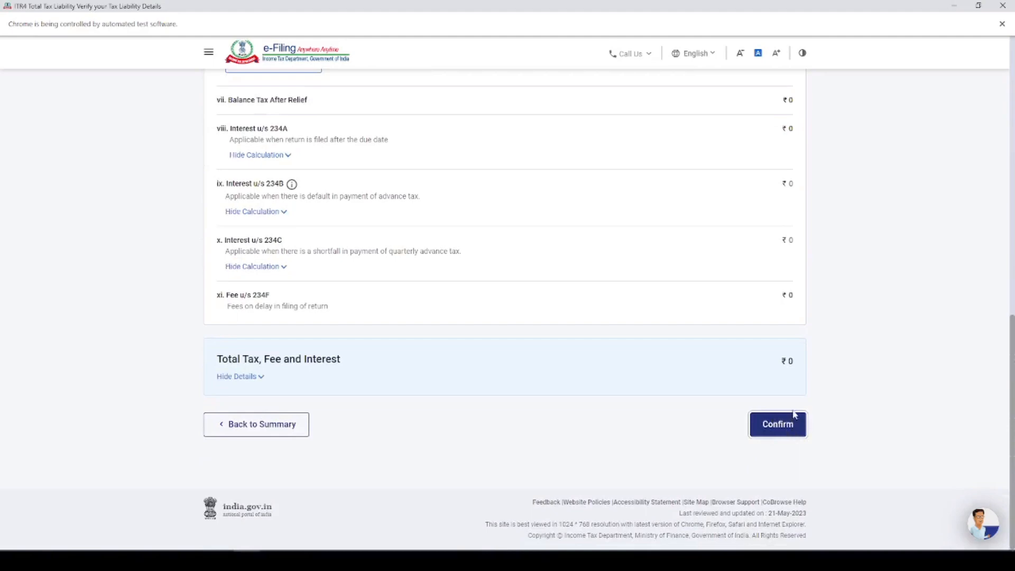
pyautogui.scroll(-5, 471, 384)
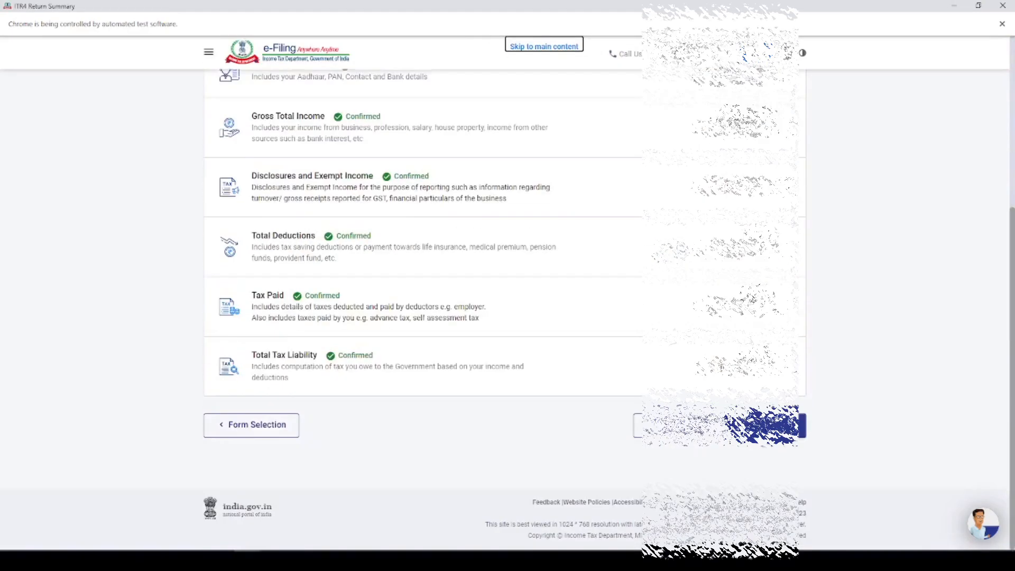
# Step: Proceed to the tax summary showing ₹0 payment due
pyautogui.click(766, 425)
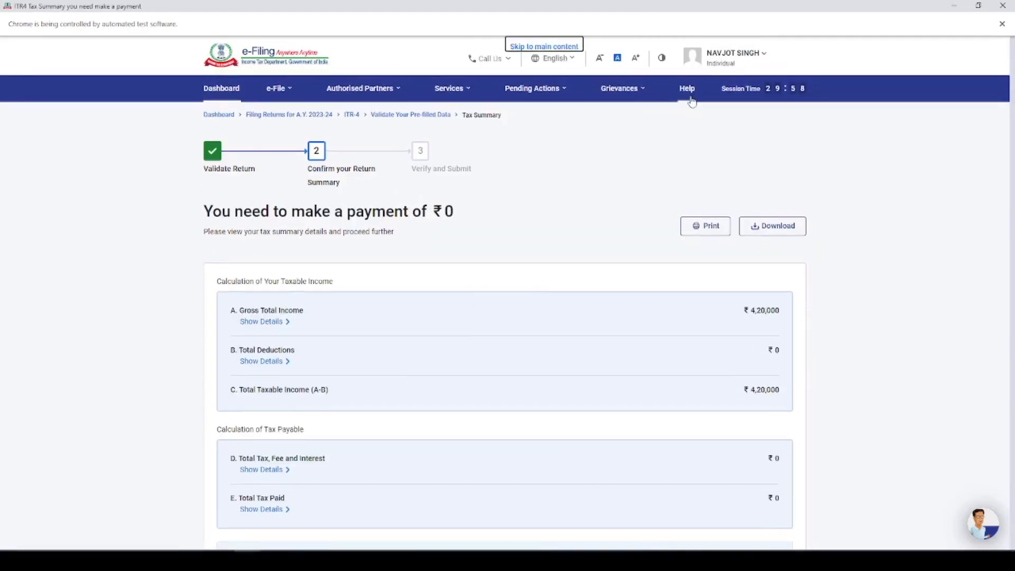
pyautogui.scroll(-3, 607, 240)
pyautogui.scroll(3, 417, 186)
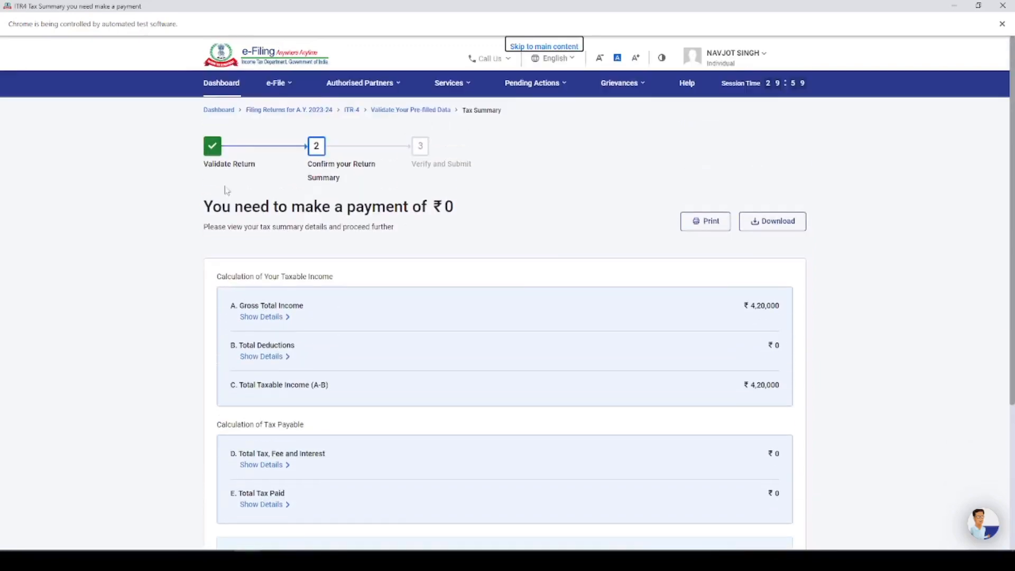
pyautogui.moveTo(204, 211); pyautogui.dragTo(456, 217)
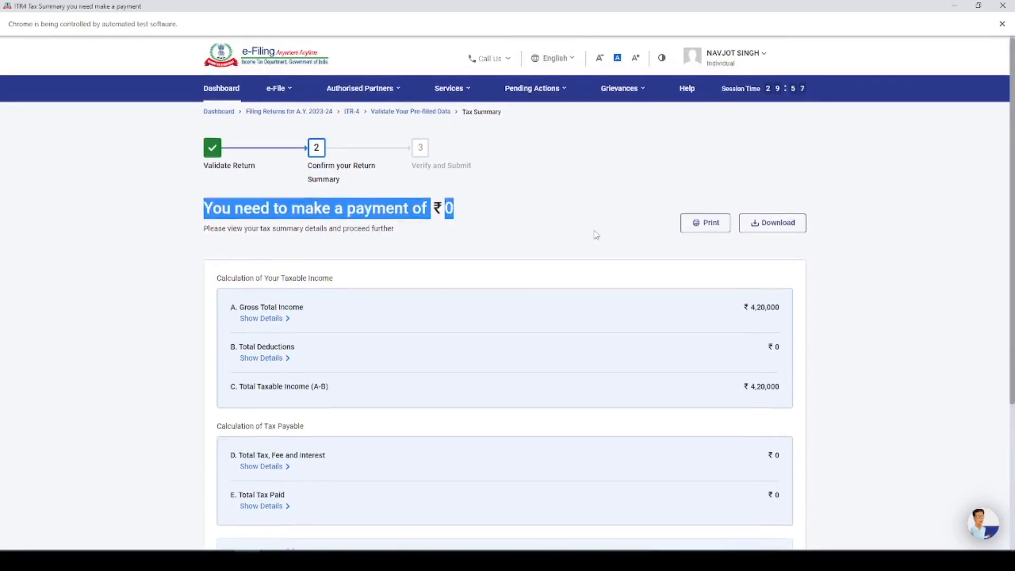
pyautogui.scroll(-5, 596, 233)
# Step: Preview the return and scroll through the detailed tax summary preview
pyautogui.click(759, 424)
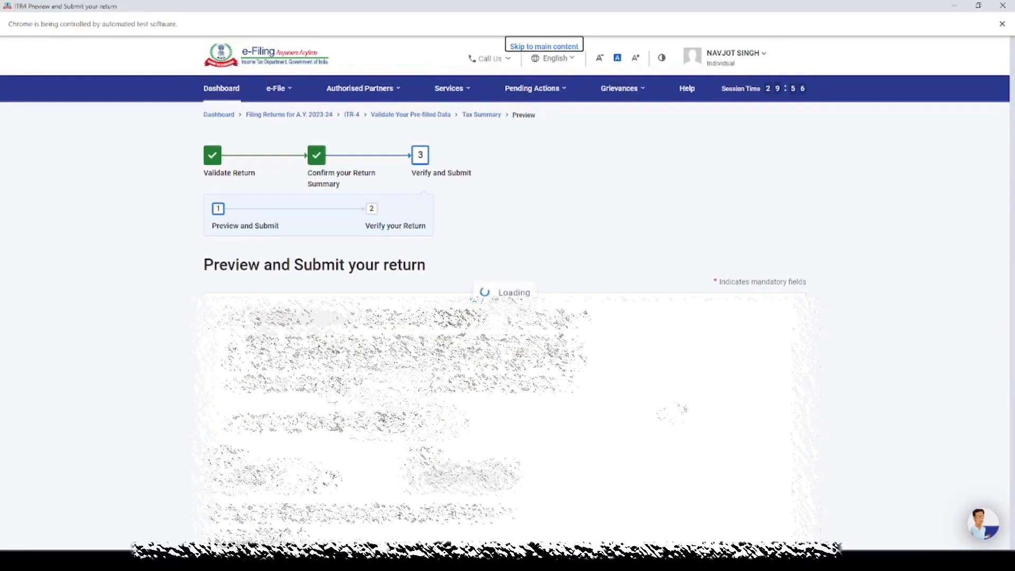
pyautogui.scroll(-5, 505, 291)
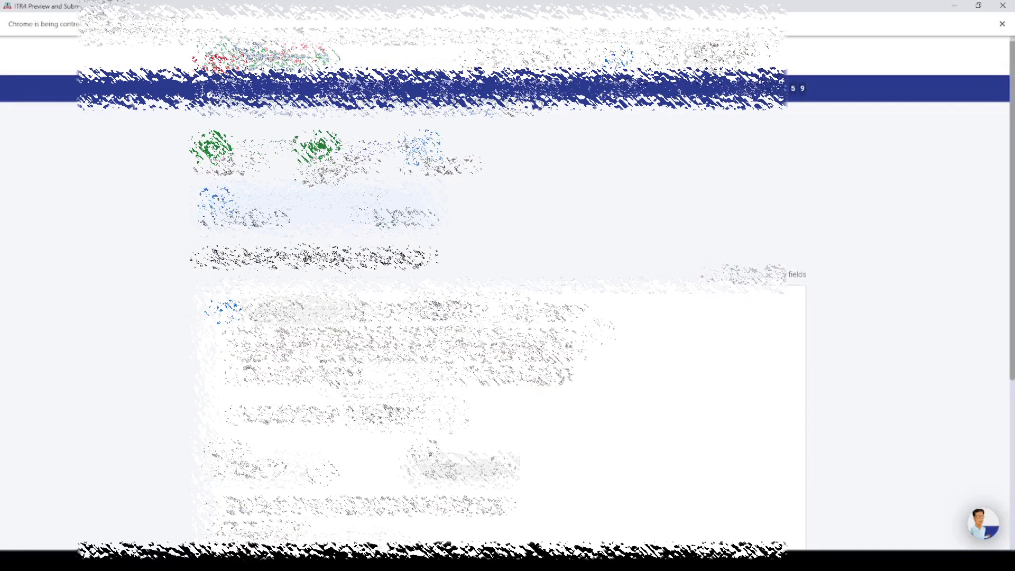
pyautogui.click(747, 416)
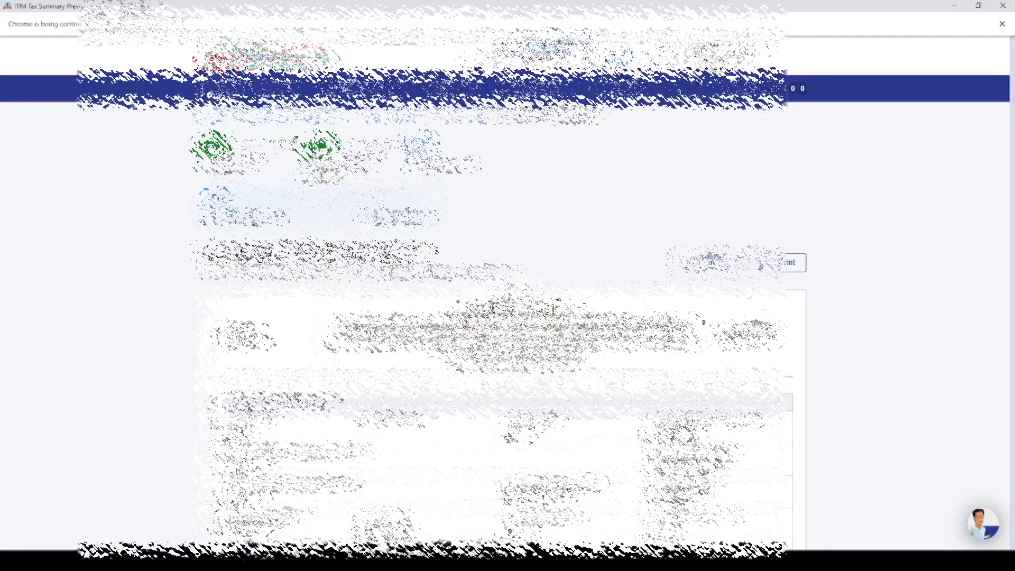
pyautogui.scroll(-10, 758, 320)
pyautogui.scroll(-15, 757, 320)
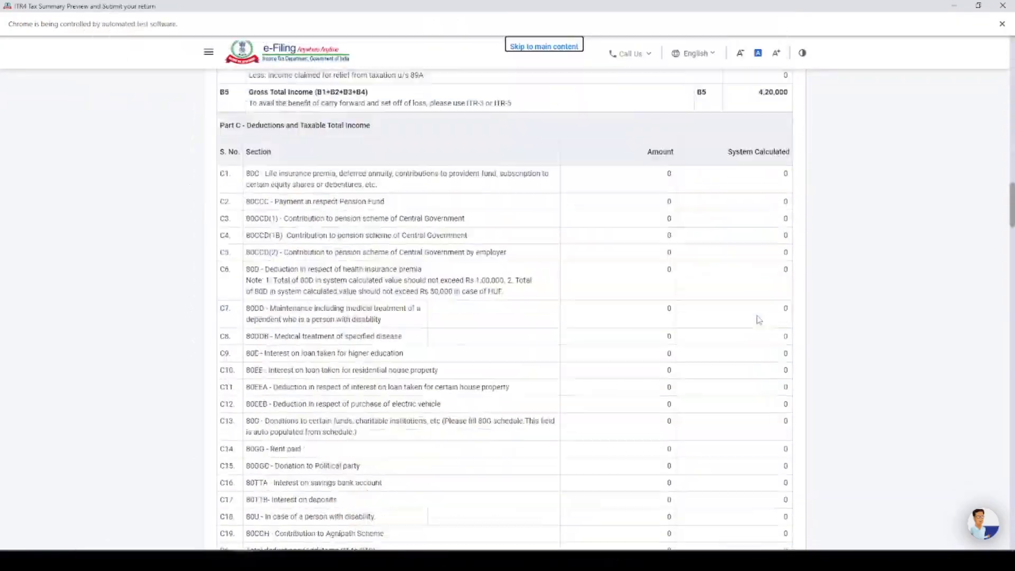
pyautogui.scroll(-10, 764, 353)
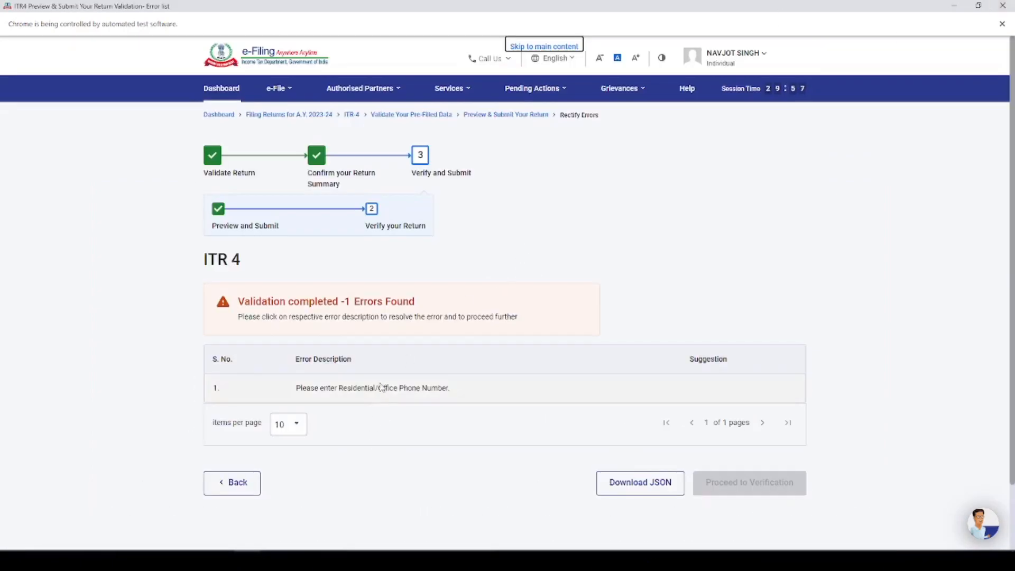
# Step: Fill in the missing phone number from the error row, then continue to Complete your Verification
pyautogui.click(372, 390)
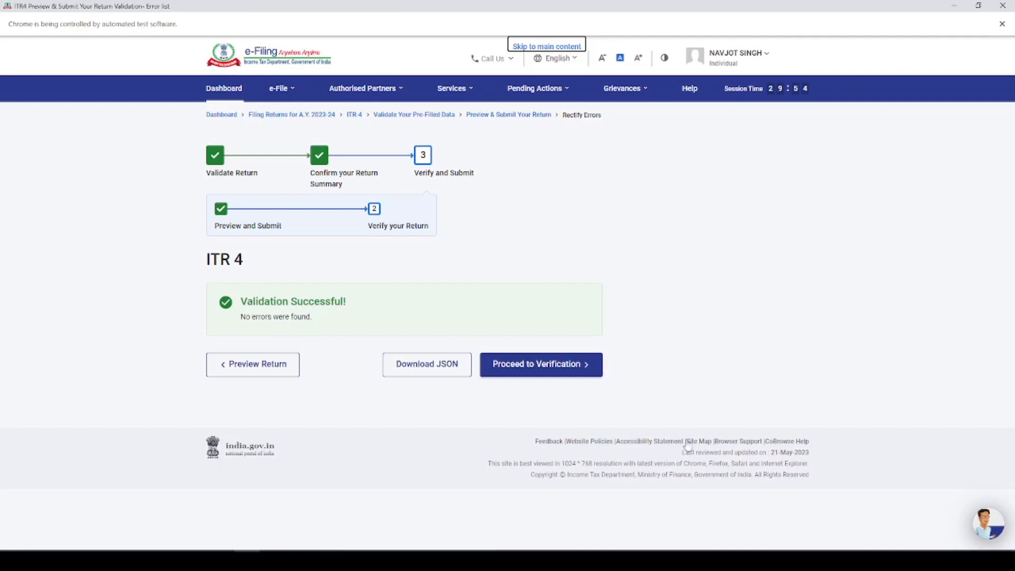
pyautogui.click(542, 372)
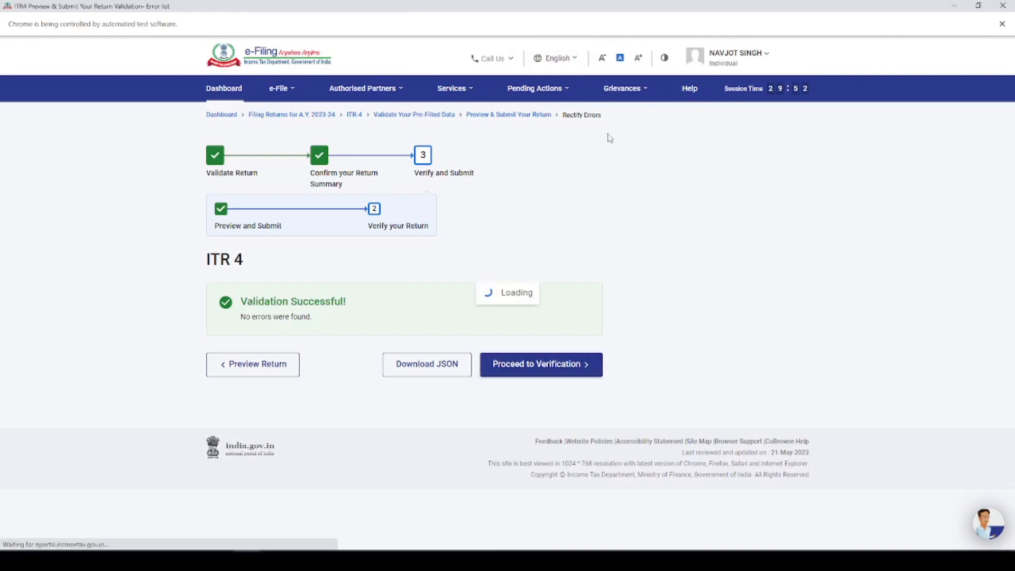
pyautogui.scroll(-2, 609, 136)
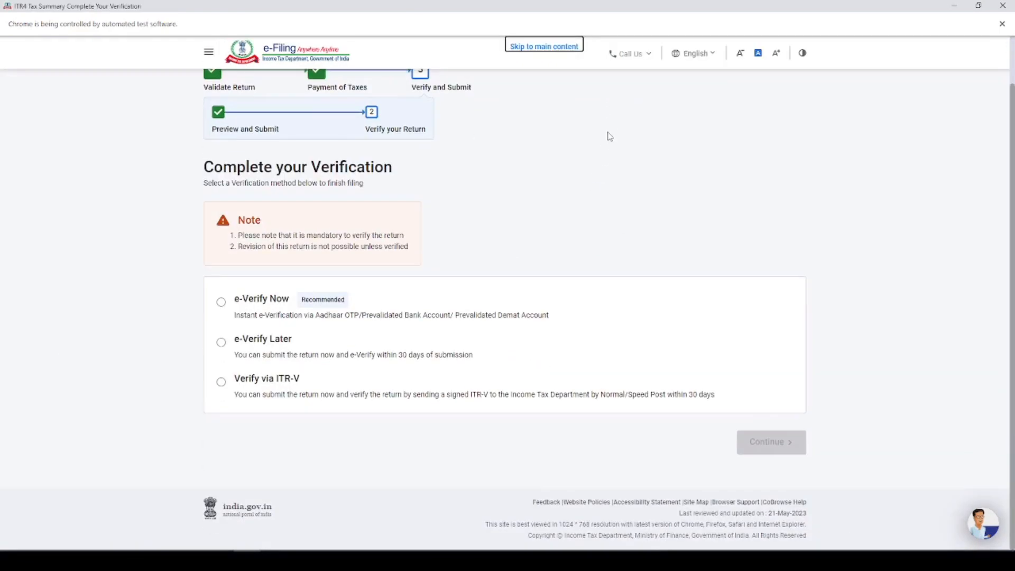
# Step: Choose e-Verify Now using an OTP sent to the Aadhaar-linked mobile number
pyautogui.click(222, 305)
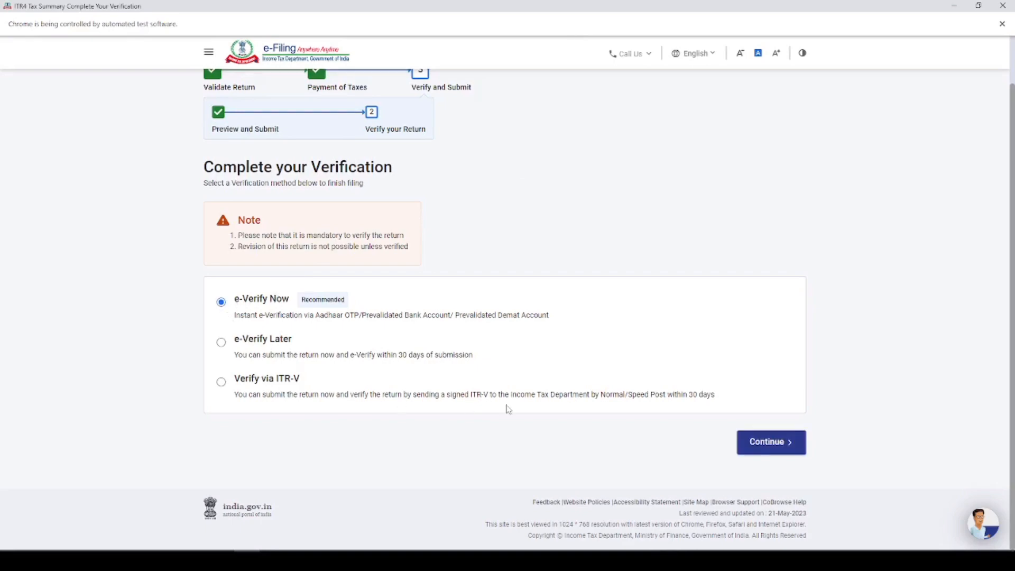
pyautogui.click(771, 442)
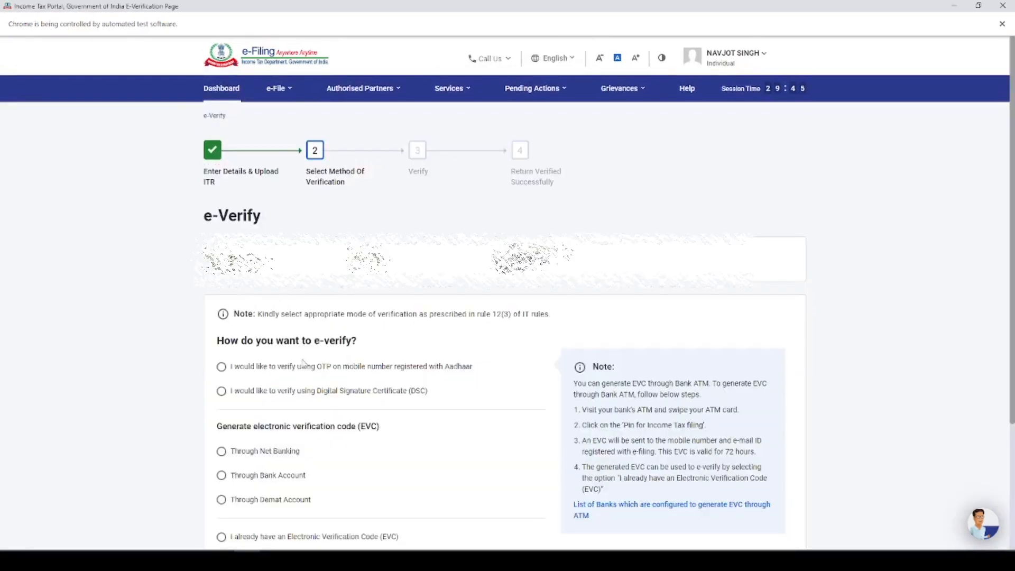
pyautogui.click(221, 367)
pyautogui.scroll(-3, 528, 362)
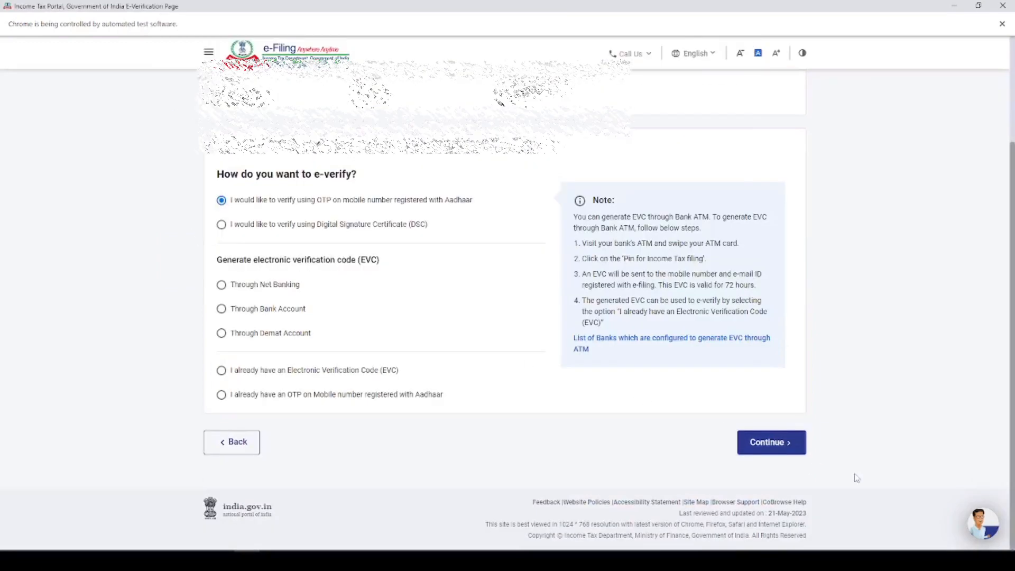
pyautogui.click(771, 442)
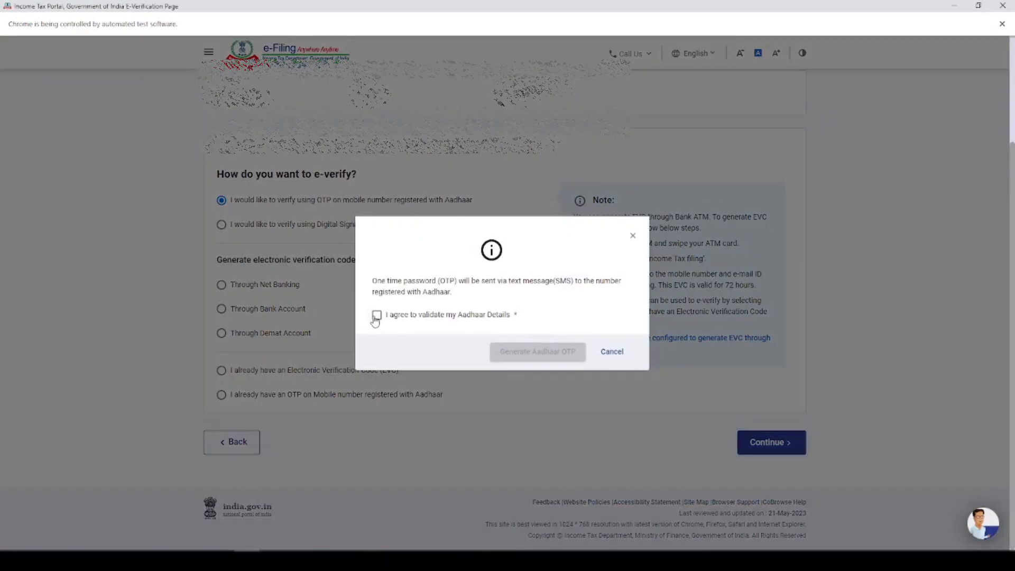
# Step: Agree to validate Aadhaar details, generate the Aadhaar OTP, and enter the six-digit code received
pyautogui.click(377, 315)
pyautogui.click(517, 353)
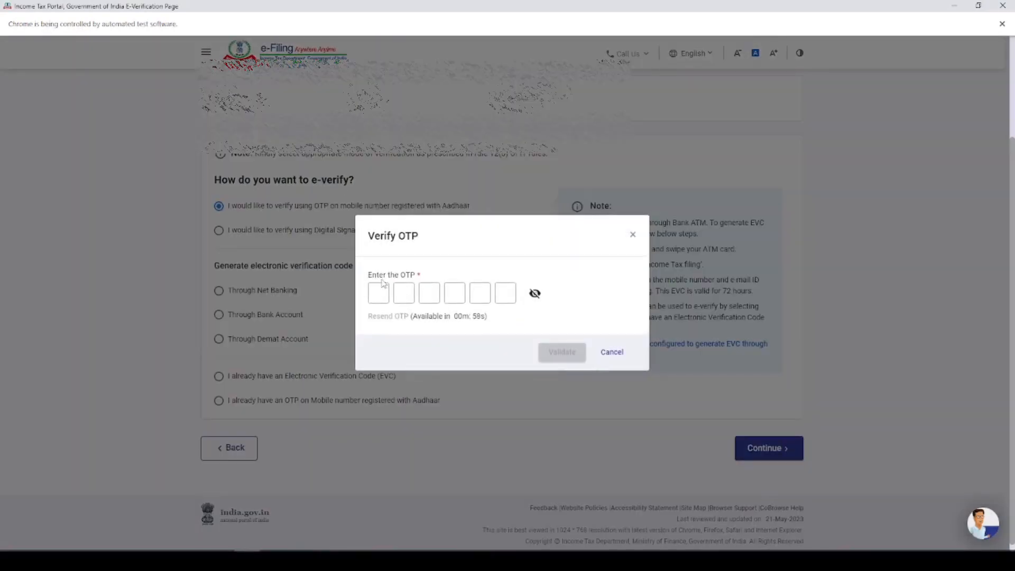
pyautogui.click(378, 286)
pyautogui.write('••••••')
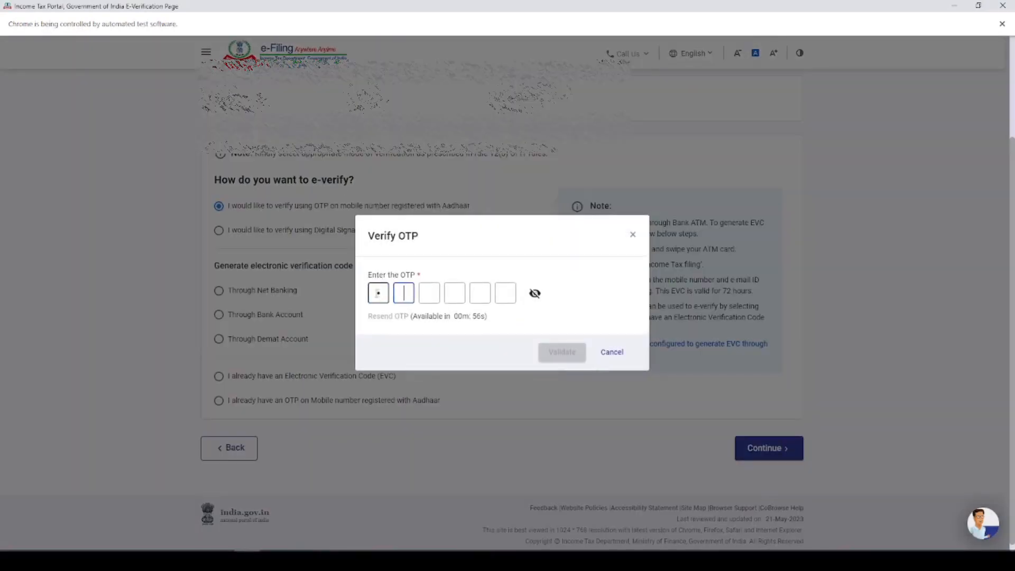